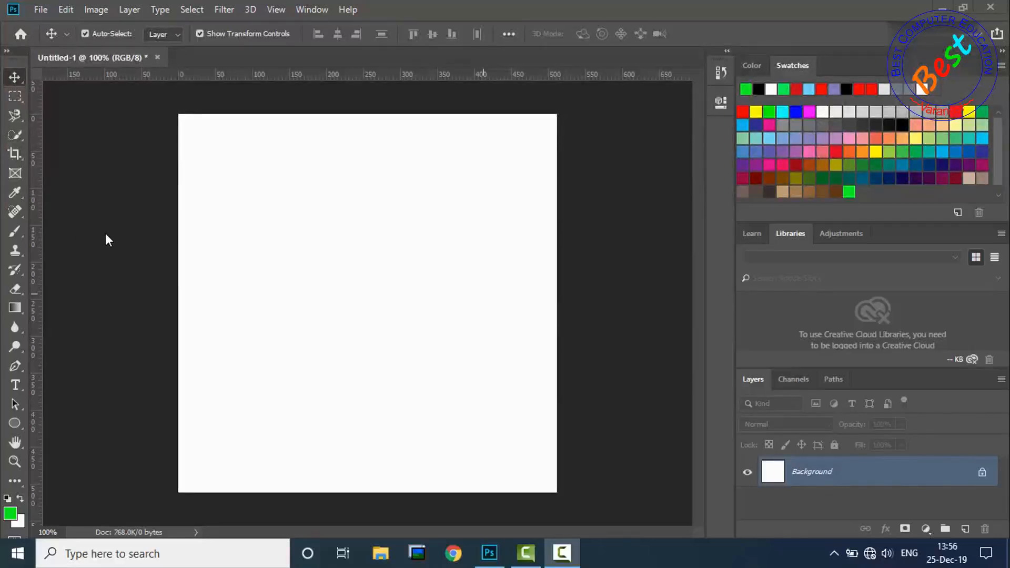
# Step: Activate the Brush tool and check its tool presets for the current tool
pyautogui.click(81, 145)
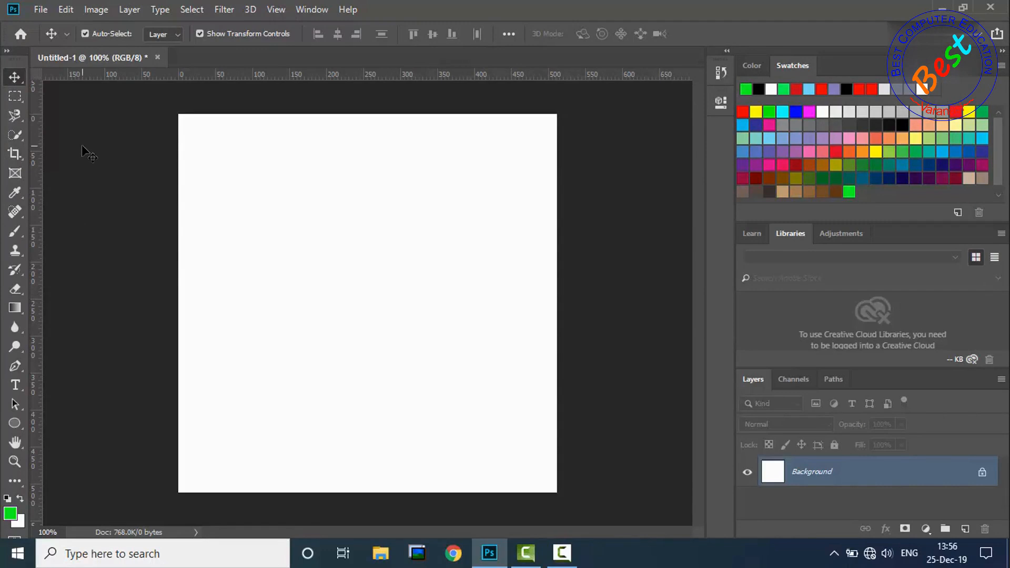
pyautogui.press('b')
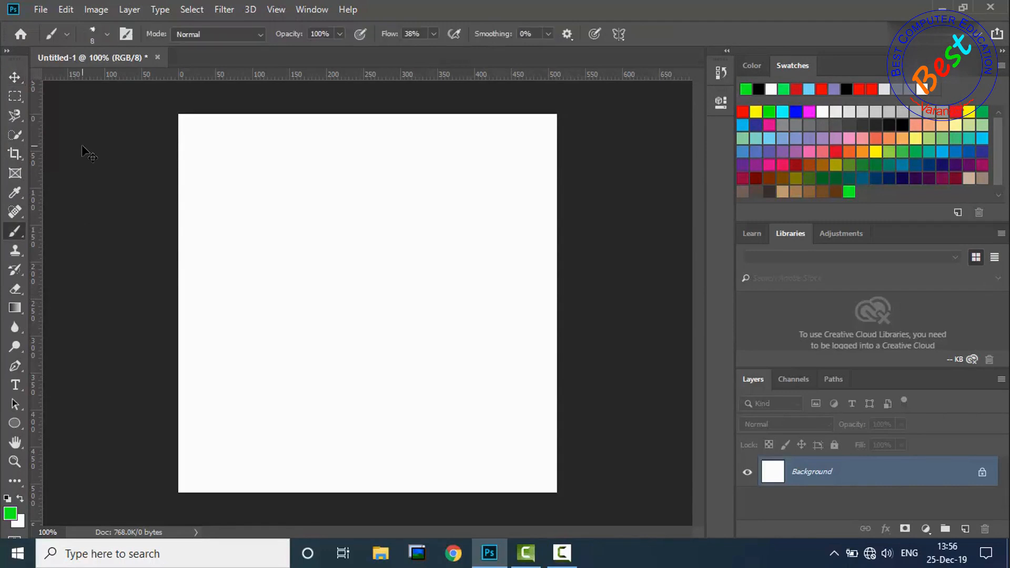
pyautogui.rightClick(56, 34)
pyautogui.click(92, 32)
pyautogui.click(51, 35)
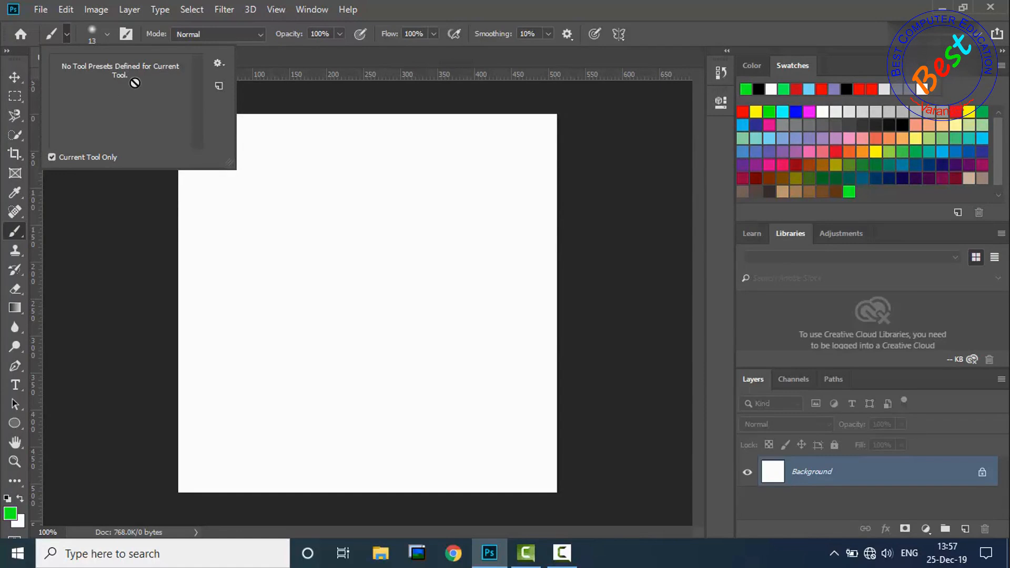
pyautogui.click(66, 33)
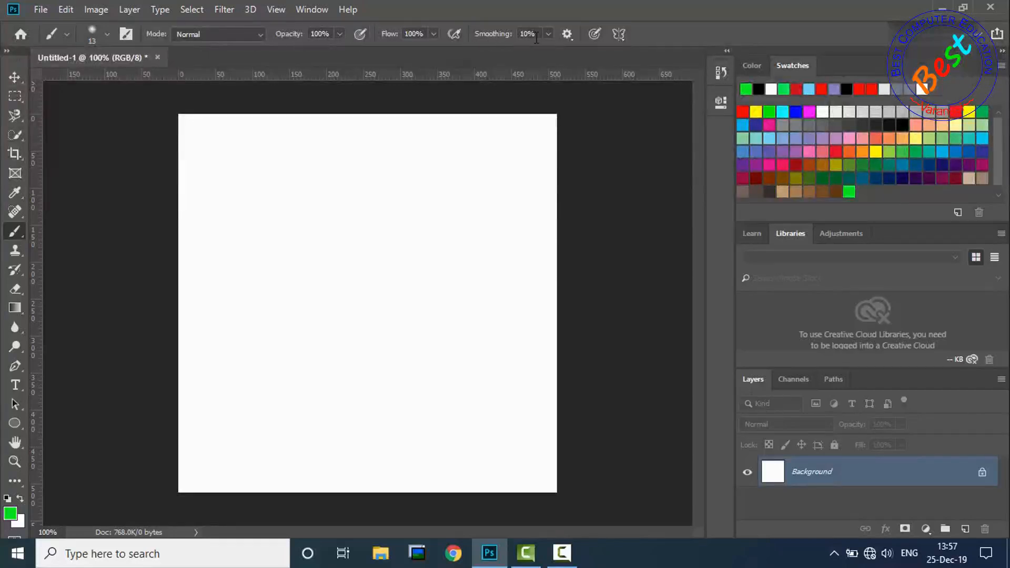
# Step: Set the brush size to 34 px with 0% hardness, then squash and tilt the brush tip
pyautogui.click(107, 33)
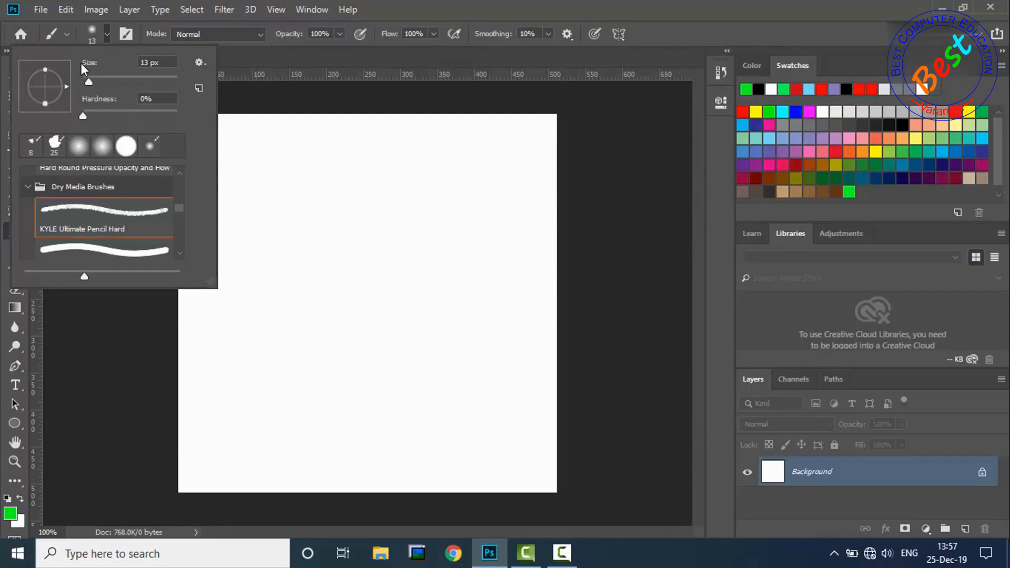
pyautogui.moveTo(89, 81)
pyautogui.mouseDown()
pyautogui.moveTo(135, 81)
pyautogui.moveTo(89, 81)
pyautogui.moveTo(109, 80)
pyautogui.moveTo(99, 82)
pyautogui.mouseUp()
pyautogui.moveTo(82, 116); pyautogui.dragTo(143, 115)
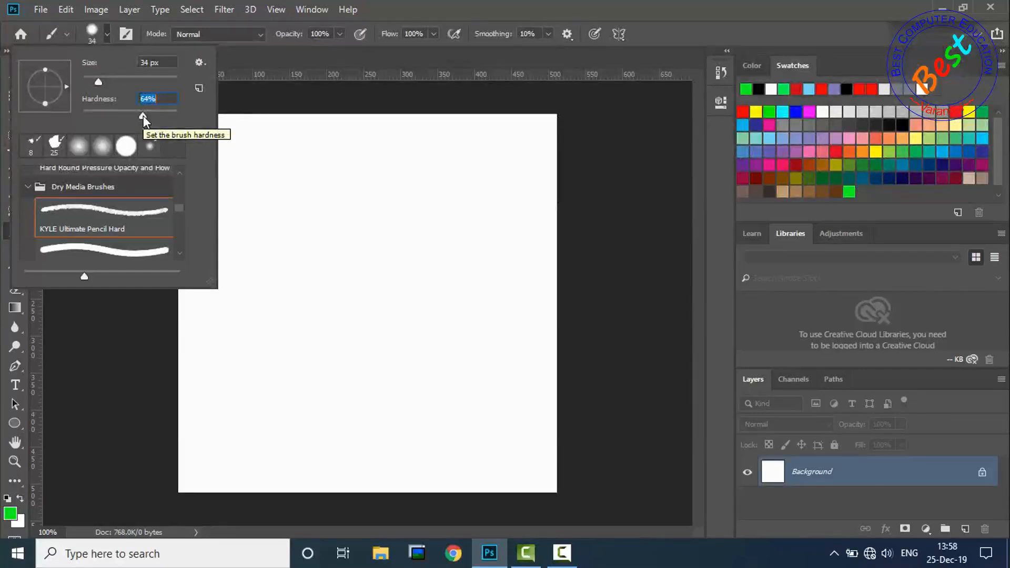
pyautogui.moveTo(108, 116); pyautogui.dragTo(43, 99)
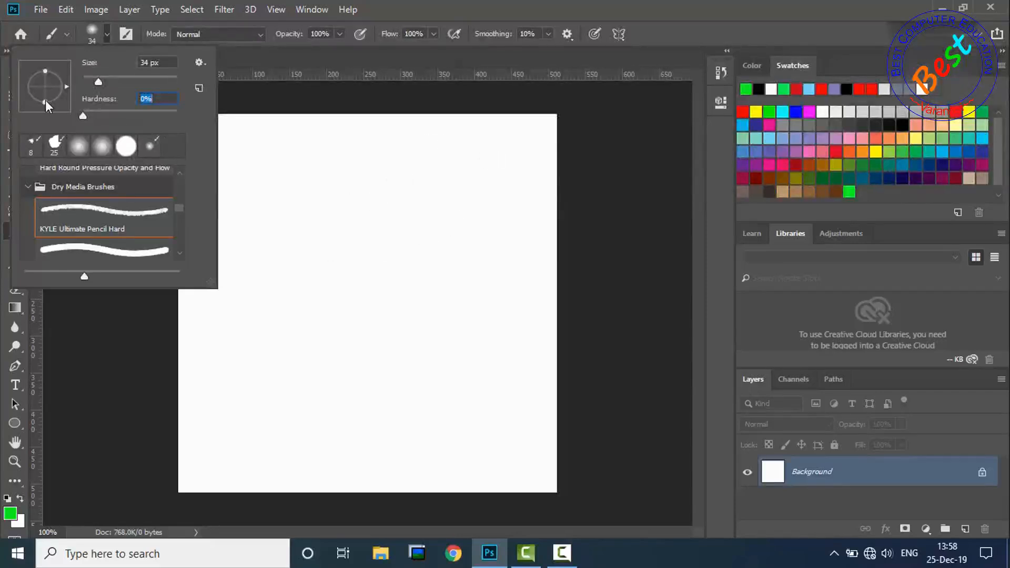
pyautogui.moveTo(45, 96); pyautogui.dragTo(45, 93)
pyautogui.moveTo(67, 87)
pyautogui.mouseDown()
pyautogui.moveTo(30, 68)
pyautogui.moveTo(58, 69)
pyautogui.mouseUp()
# Step: Collapse the Dry Media and Wet Media brush groups and choose the Soft Round brush from General Brushes
pyautogui.click(28, 186)
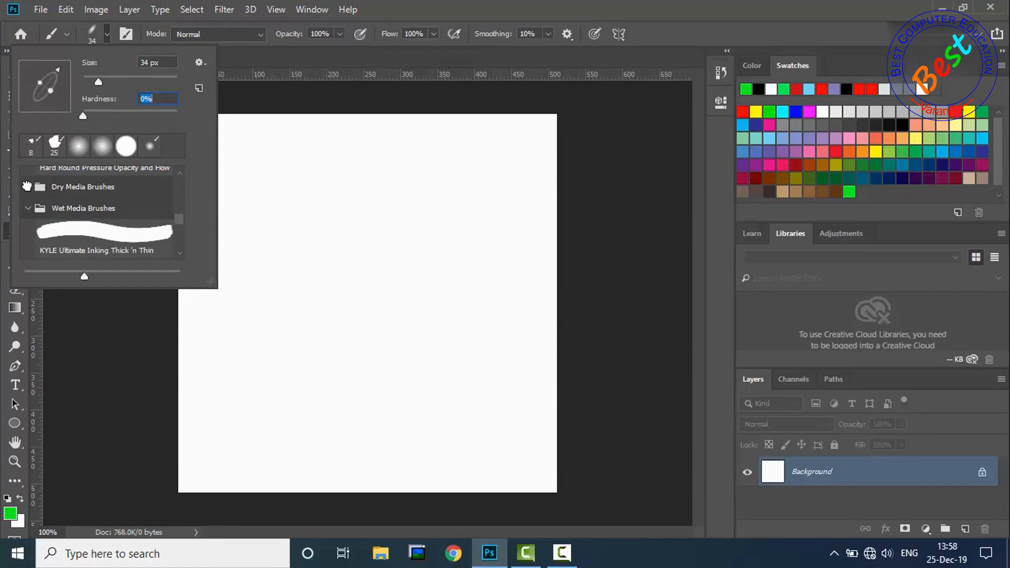
pyautogui.click(28, 209)
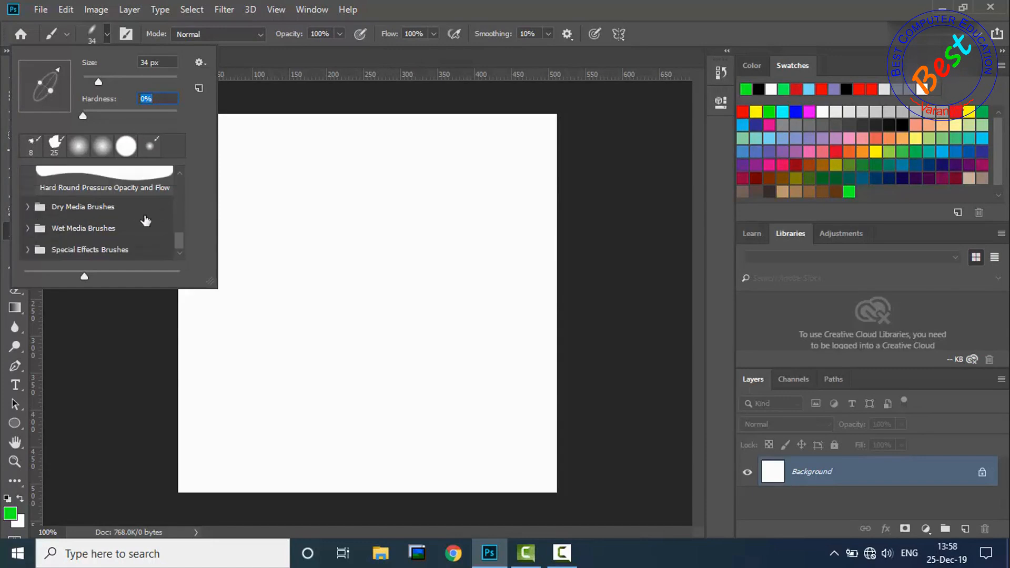
pyautogui.moveTo(181, 241); pyautogui.dragTo(177, 182)
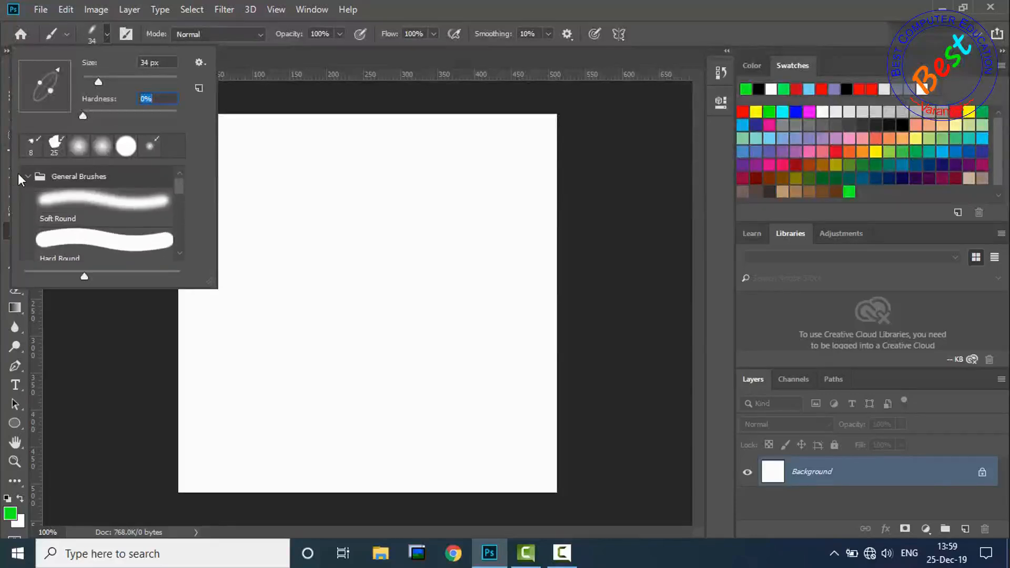
pyautogui.click(111, 206)
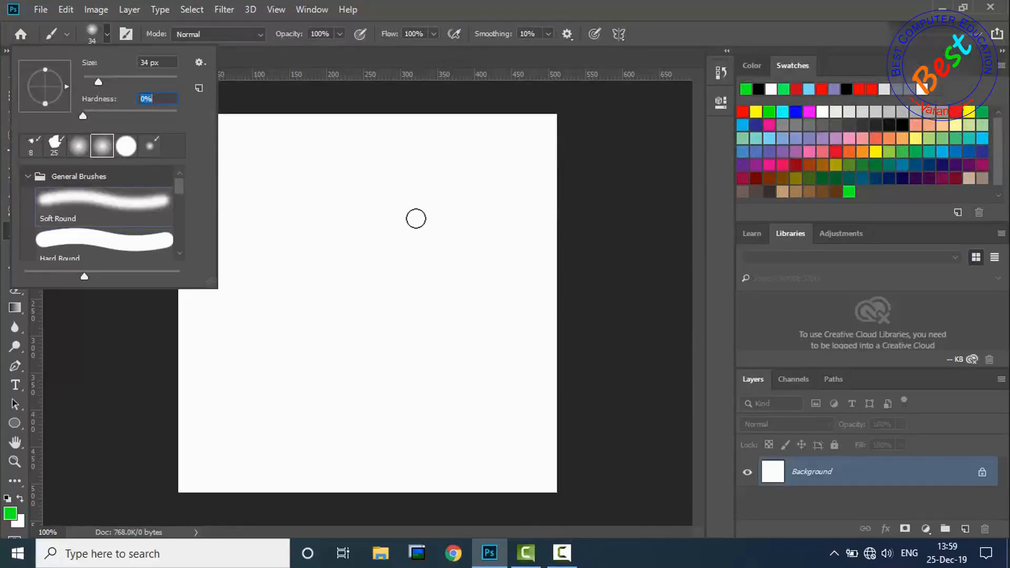
# Step: Paint a green stroke near the canvas's upper edge, then change the foreground colour to black and paint over it
pyautogui.moveTo(240, 130); pyautogui.dragTo(339, 132)
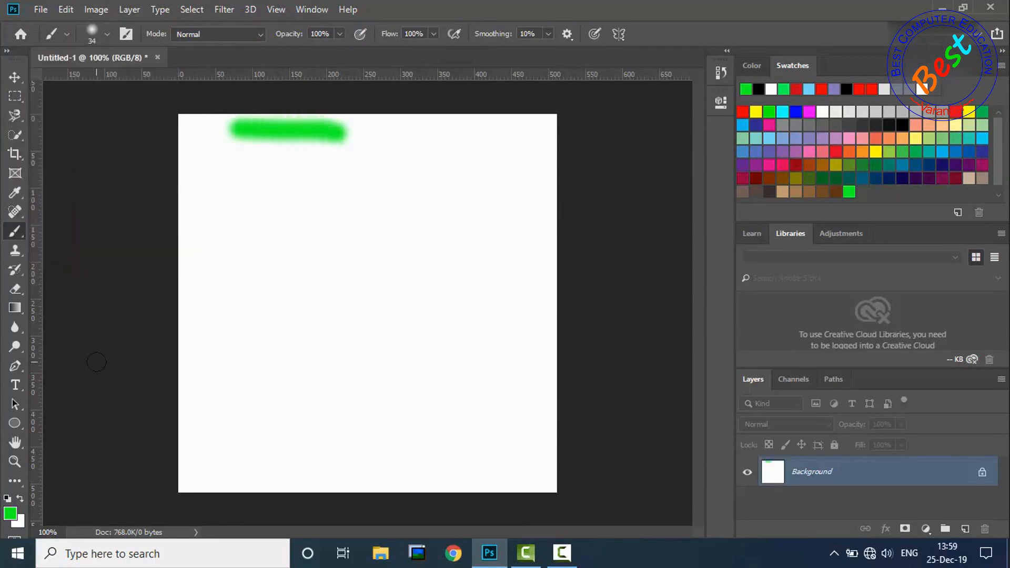
pyautogui.click(10, 513)
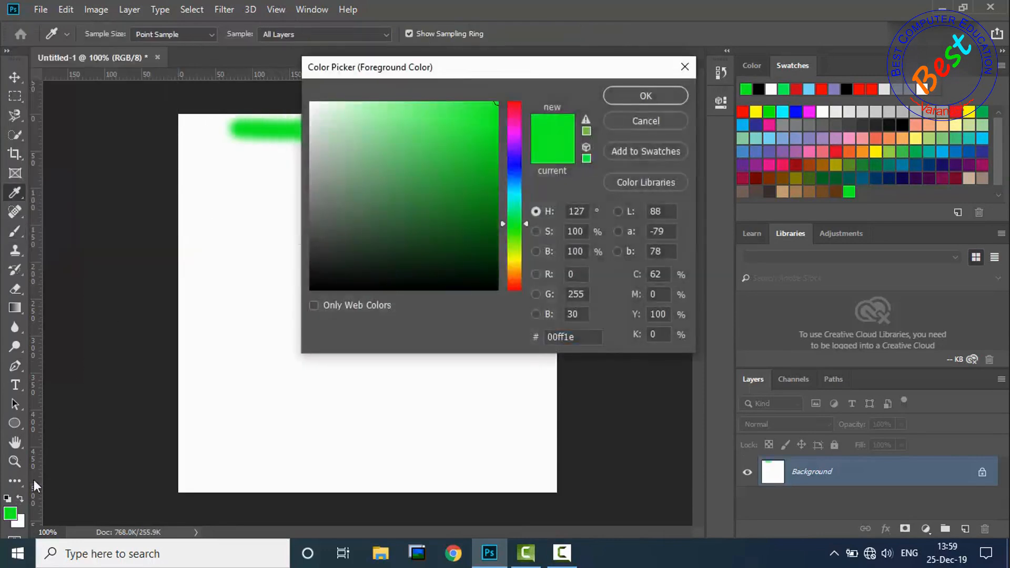
pyautogui.moveTo(216, 128); pyautogui.dragTo(342, 131)
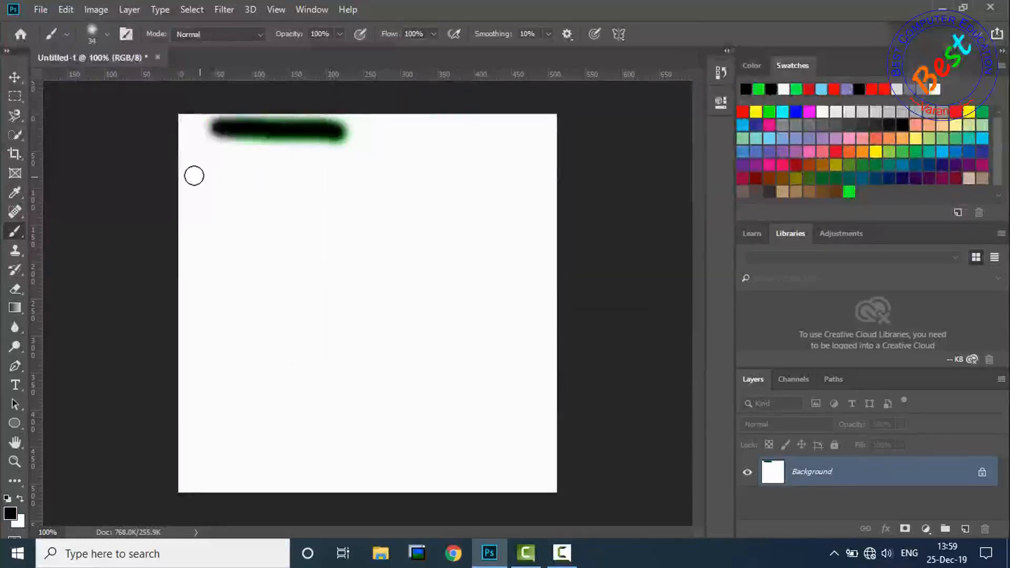
# Step: Paint freehand black strokes in the upper part of the canvas and clear everything by filling with the white background colour
pyautogui.moveTo(191, 170)
pyautogui.mouseDown()
pyautogui.moveTo(334, 174)
pyautogui.moveTo(236, 174)
pyautogui.moveTo(215, 181)
pyautogui.moveTo(216, 191)
pyautogui.mouseUp()
pyautogui.moveTo(310, 185); pyautogui.dragTo(307, 232)
pyautogui.moveTo(247, 257)
pyautogui.mouseDown()
pyautogui.moveTo(307, 199)
pyautogui.moveTo(341, 221)
pyautogui.moveTo(377, 328)
pyautogui.moveTo(509, 305)
pyautogui.moveTo(393, 224)
pyautogui.moveTo(421, 192)
pyautogui.moveTo(478, 158)
pyautogui.moveTo(460, 137)
pyautogui.moveTo(378, 162)
pyautogui.moveTo(305, 120)
pyautogui.mouseUp()
pyautogui.hotkey('ctrl', 'Delete')
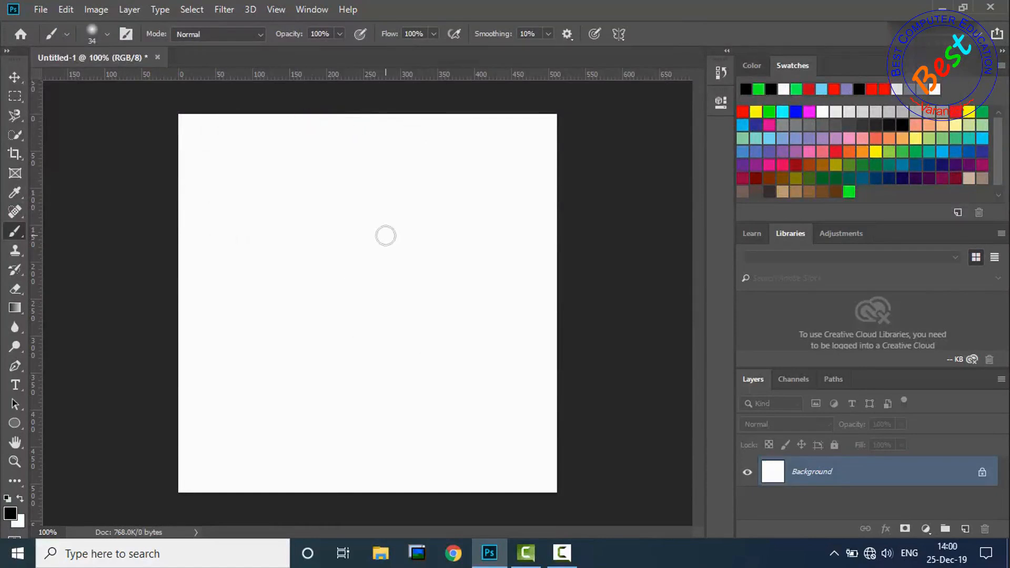
# Step: Set the Soft Round brush size to 21 px
pyautogui.click(107, 33)
pyautogui.moveTo(94, 85)
pyautogui.mouseDown()
pyautogui.moveTo(109, 82)
pyautogui.moveTo(92, 80)
pyautogui.mouseUp()
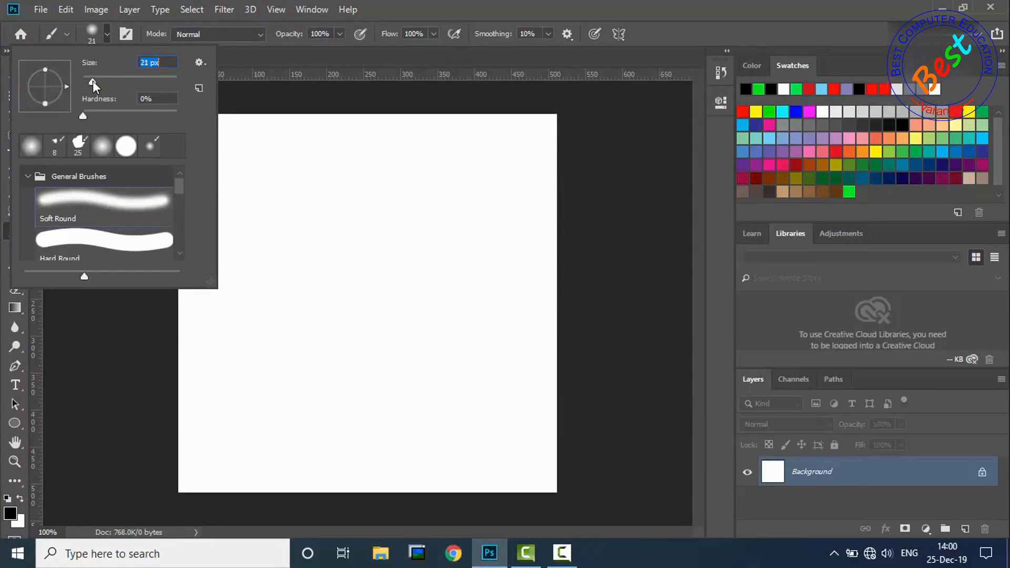
pyautogui.click(107, 36)
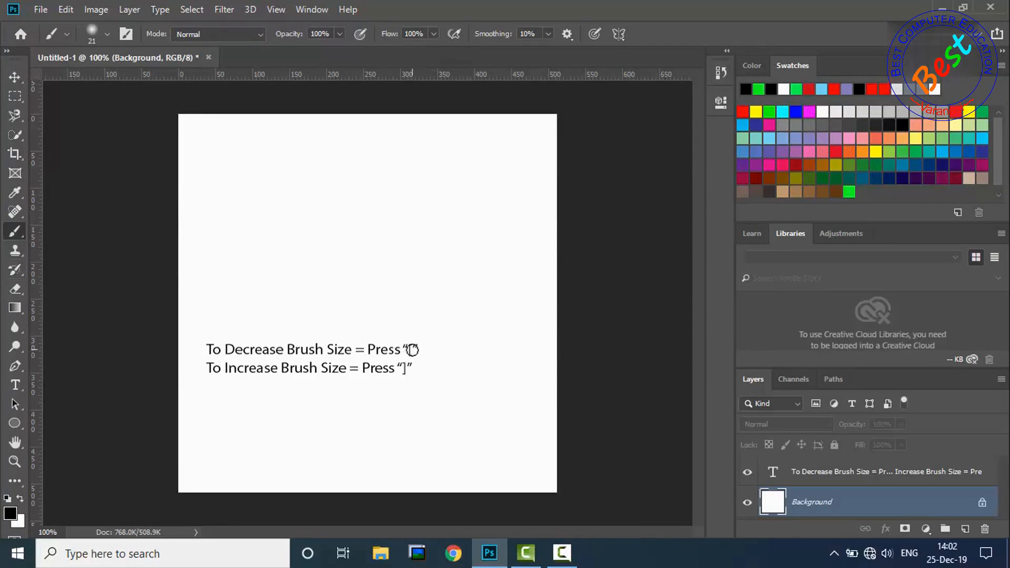
# Step: Enlarge the brush to 300 px, paint a test stroke above the text and undo it
pyautogui.press(']')
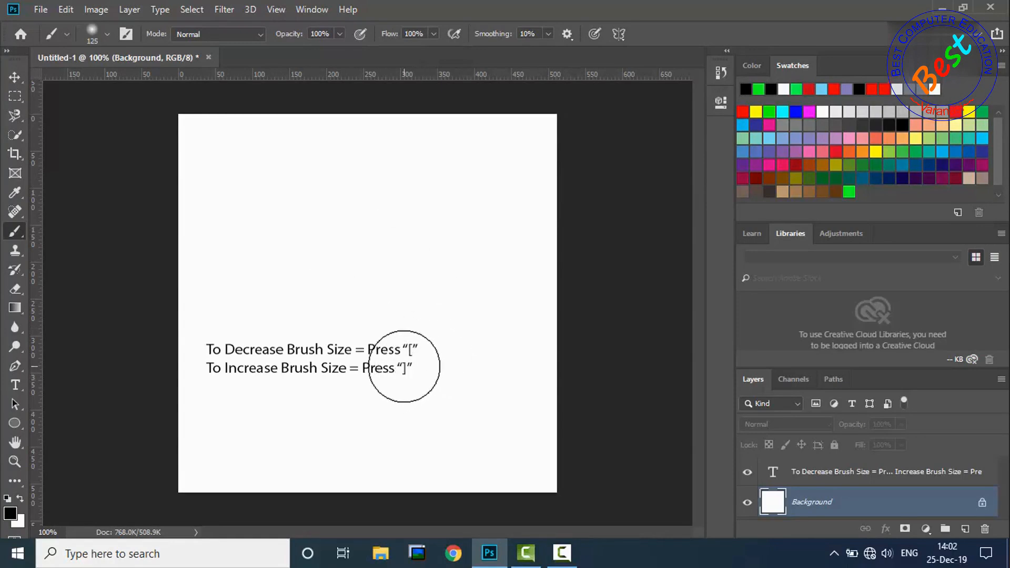
pyautogui.press('v')
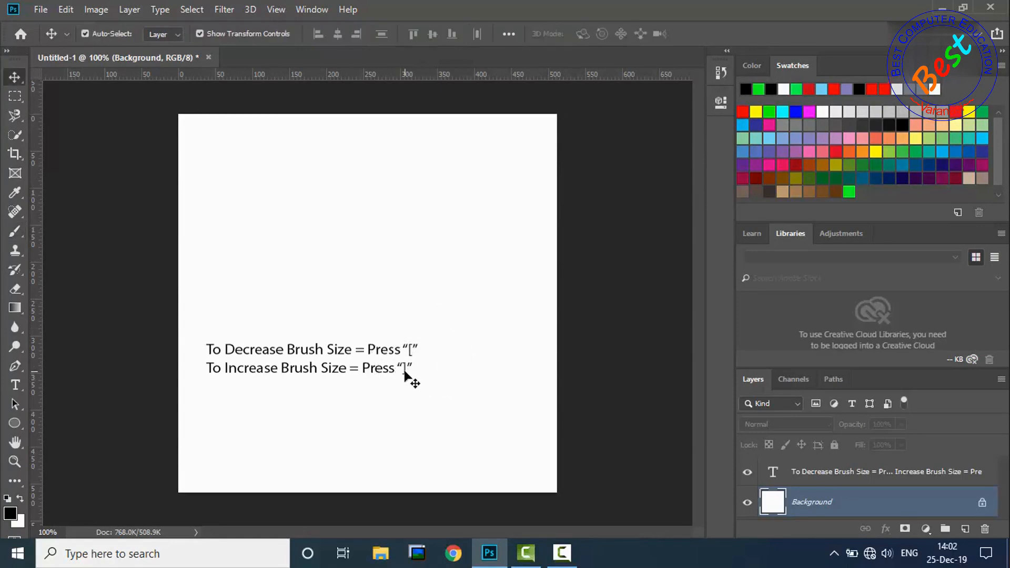
pyautogui.press('b')
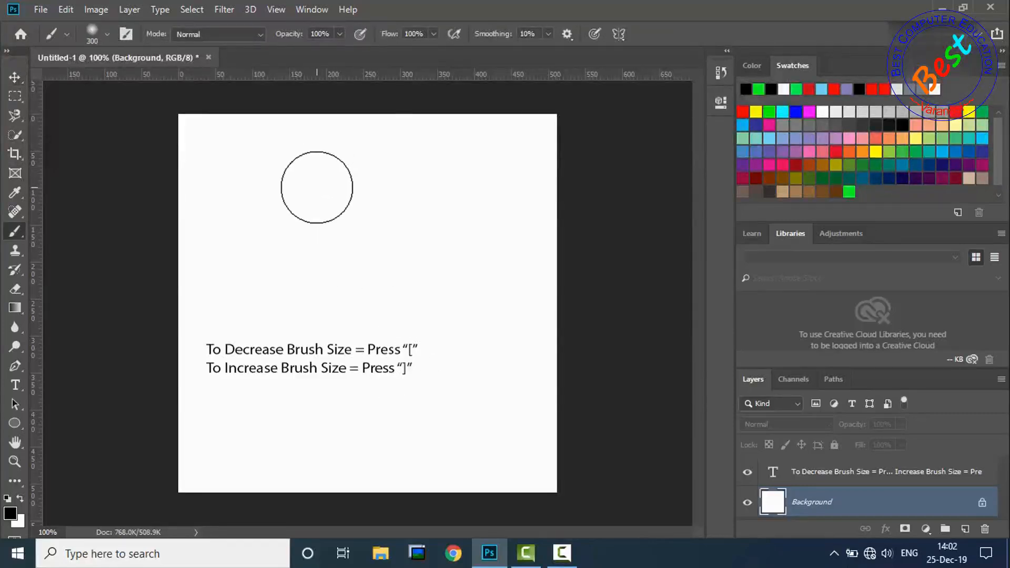
pyautogui.moveTo(237, 189)
pyautogui.mouseDown()
pyautogui.moveTo(400, 193)
pyautogui.moveTo(338, 190)
pyautogui.mouseUp()
pyautogui.hotkey('ctrl', 'z')
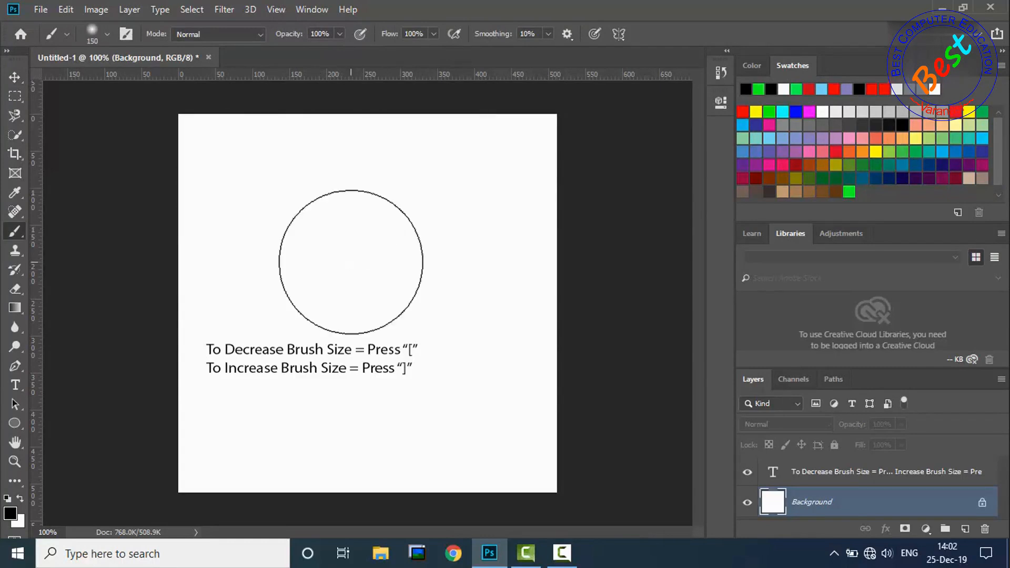
# Step: Reduce the brush size to 45 px, paint a soft test stroke over the "Shift + [" text and undo it
pyautogui.press('[')
pyautogui.press('[')
pyautogui.press('[')
pyautogui.press('[')
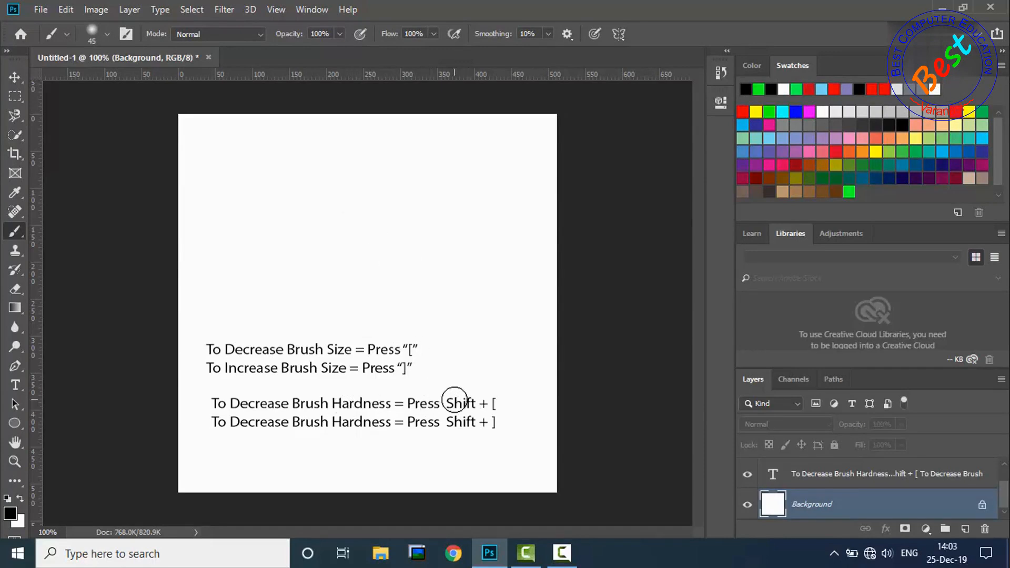
pyautogui.moveTo(449, 402); pyautogui.dragTo(493, 403)
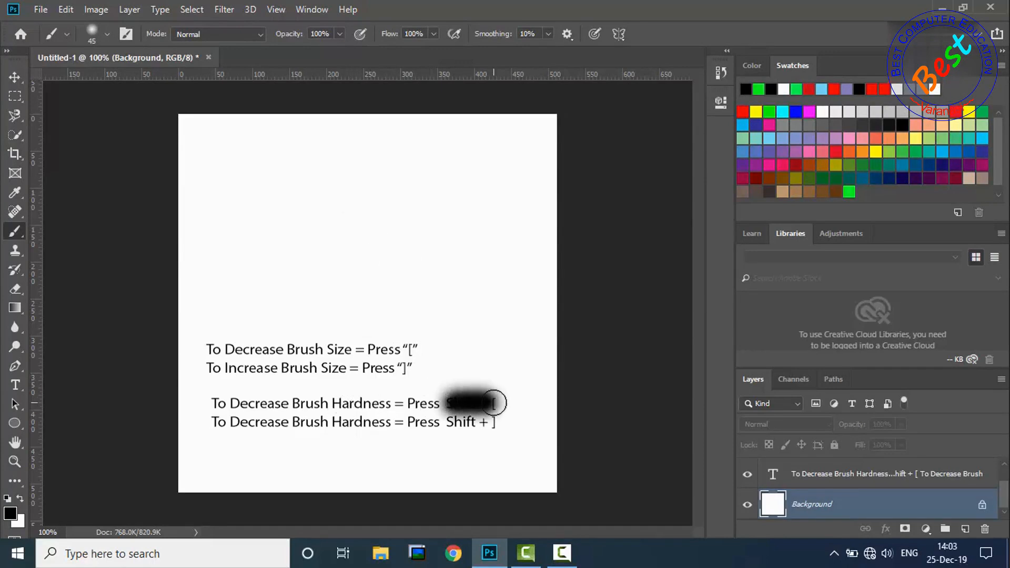
pyautogui.hotkey('ctrl', 'z')
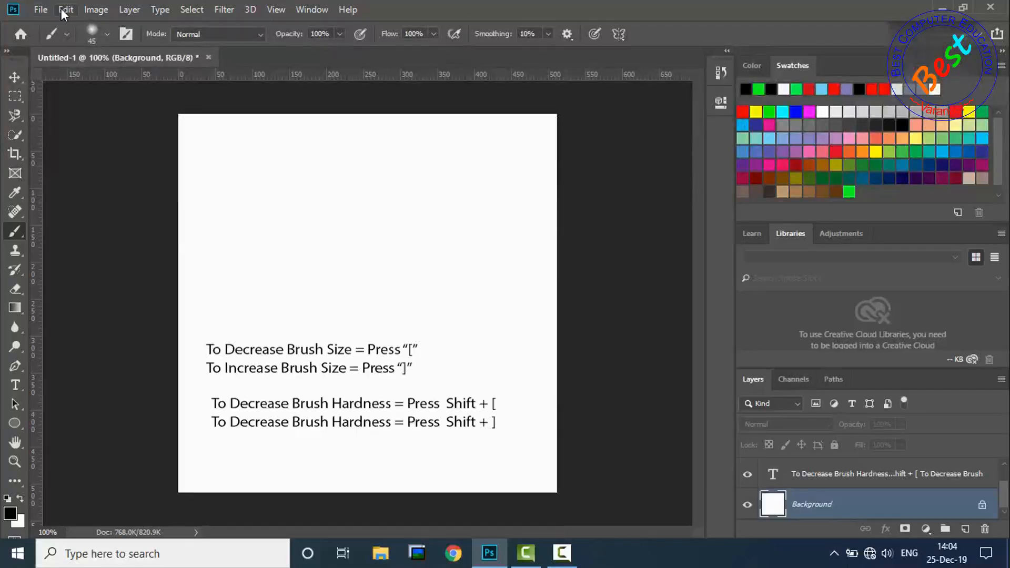
# Step: Check the brush settings, paint a short soft test stroke near the canvas's upper edge and undo it
pyautogui.click(107, 35)
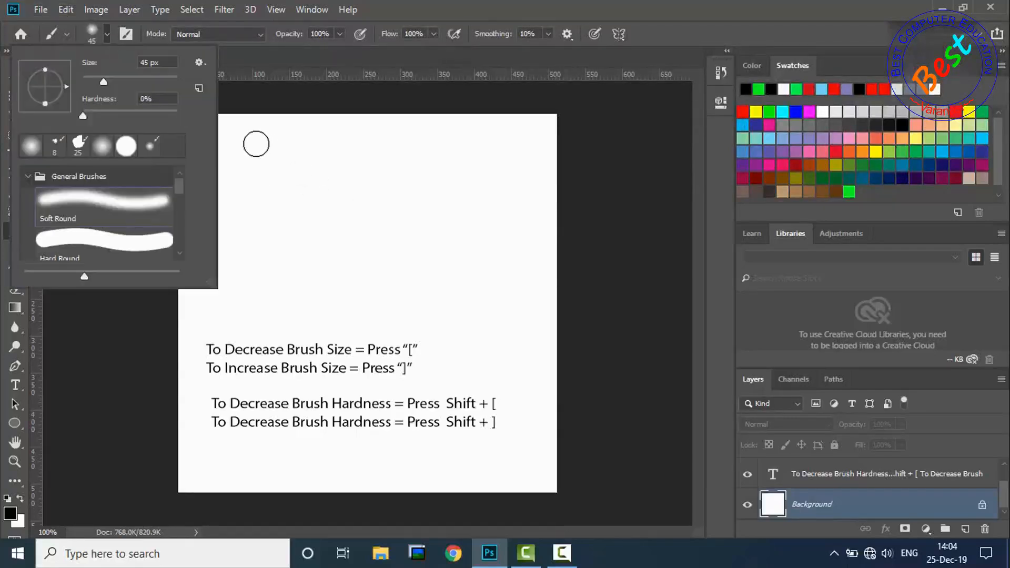
pyautogui.moveTo(254, 142); pyautogui.dragTo(305, 149)
pyautogui.hotkey('ctrl', 'z')
# Step: Raise the brush hardness to 100% and paint a long hard-edged black stroke along the canvas's upper edge
pyautogui.hotkey('shift', ']')
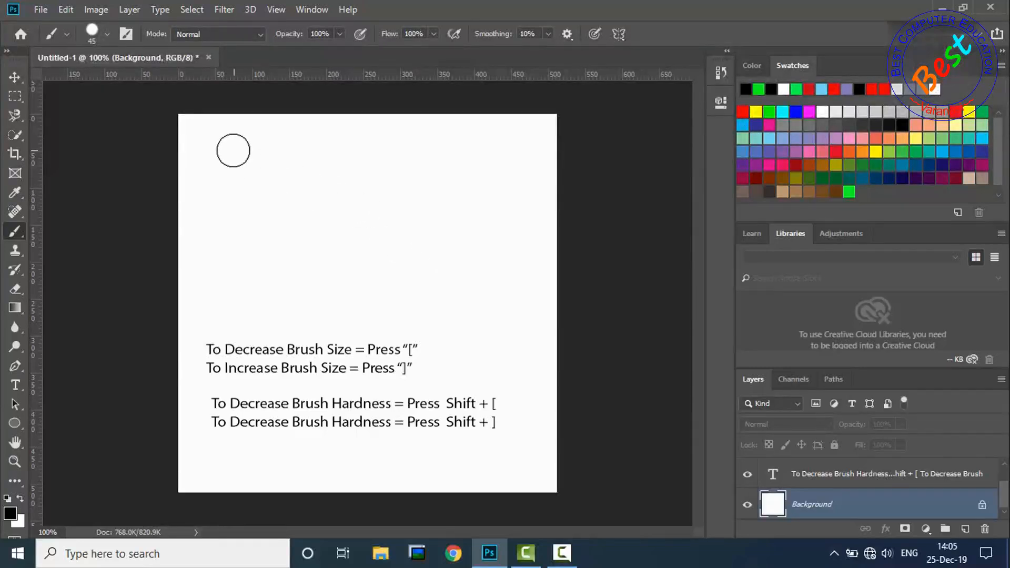
pyautogui.moveTo(201, 130); pyautogui.dragTo(350, 132)
pyautogui.click(97, 27)
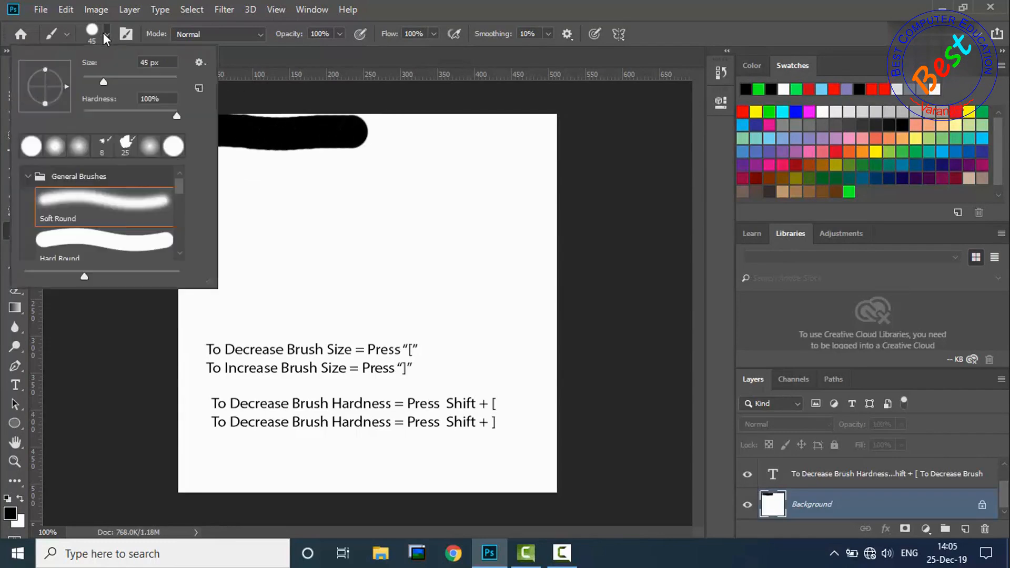
pyautogui.click(305, 128)
pyautogui.moveTo(309, 131); pyautogui.dragTo(419, 131)
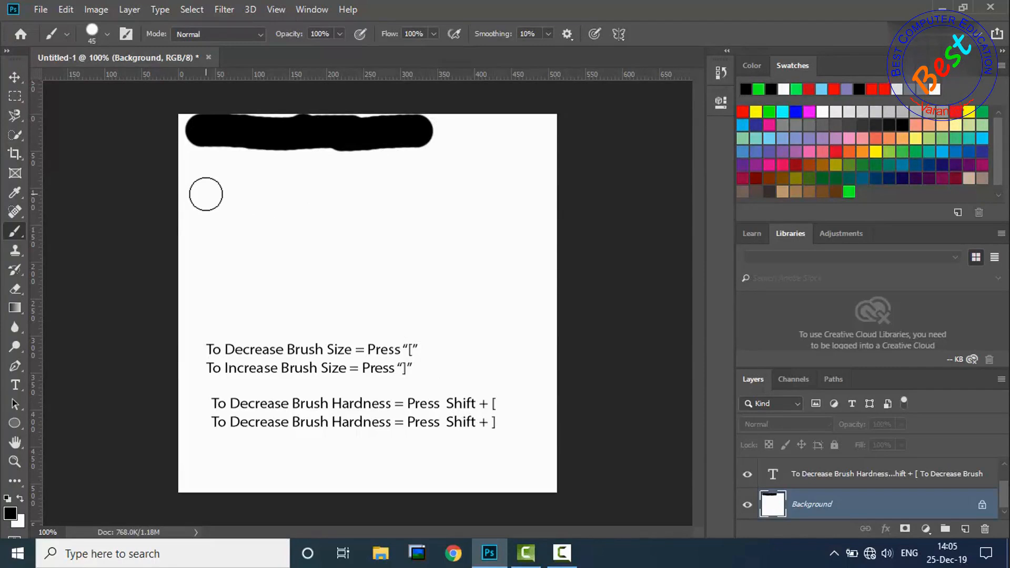
# Step: Lower the brush hardness to 0%, paint a soft black stroke below the hard-edged one, and try resizing the brush on the canvas
pyautogui.hotkey('shift', '[')
pyautogui.moveTo(205, 194); pyautogui.dragTo(313, 190)
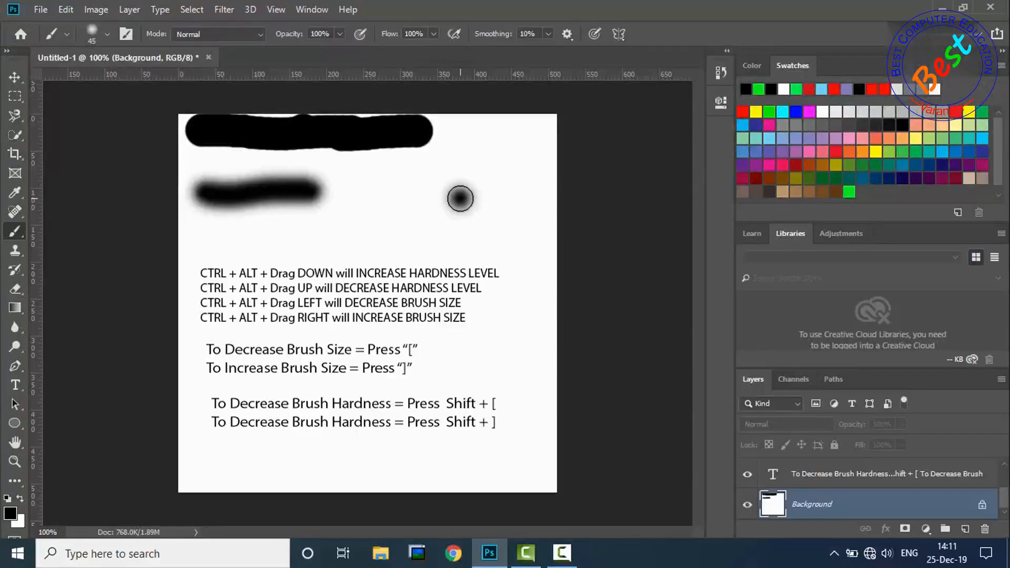
pyautogui.moveTo(461, 199); pyautogui.dragTo(419, 200)
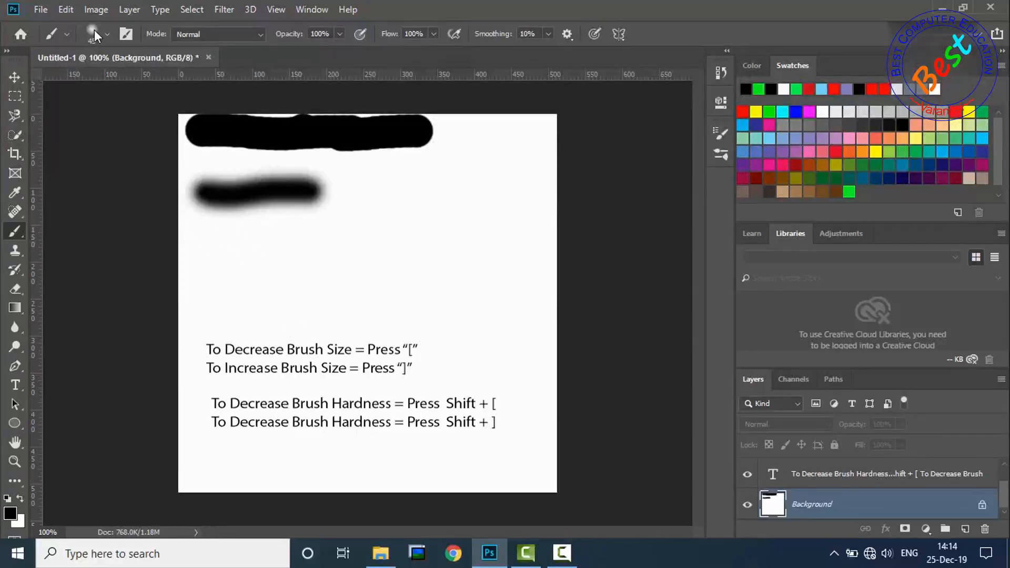
# Step: Set the brush size to 25 px and paint a short black stroke beside the soft stroke
pyautogui.click(107, 36)
pyautogui.moveTo(104, 84); pyautogui.dragTo(94, 81)
pyautogui.moveTo(363, 186); pyautogui.dragTo(421, 187)
# Step: Set the brush size to 100 px, paint a soft test stroke below the short stroke and undo it
pyautogui.click(109, 36)
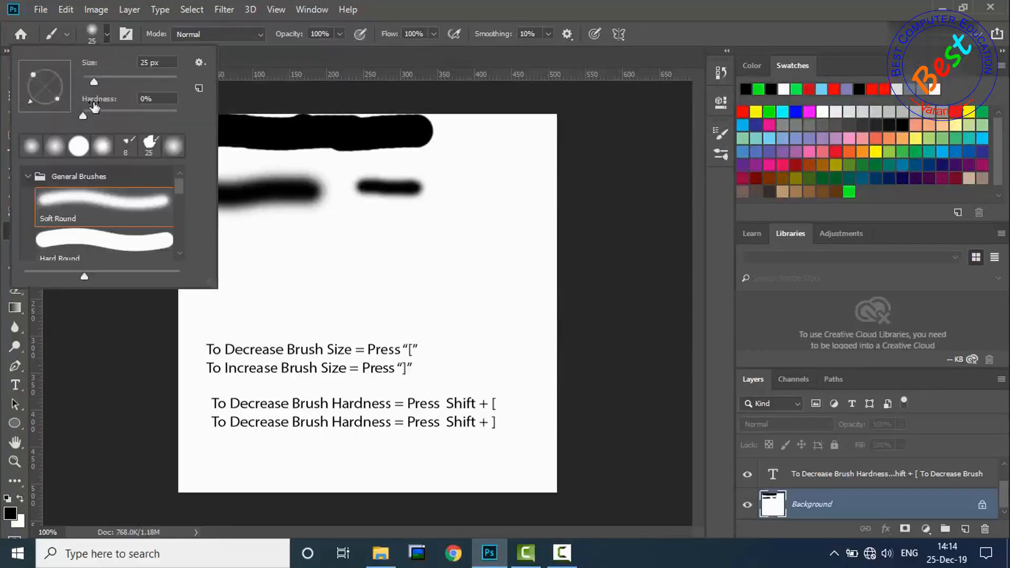
pyautogui.moveTo(93, 82); pyautogui.dragTo(129, 82)
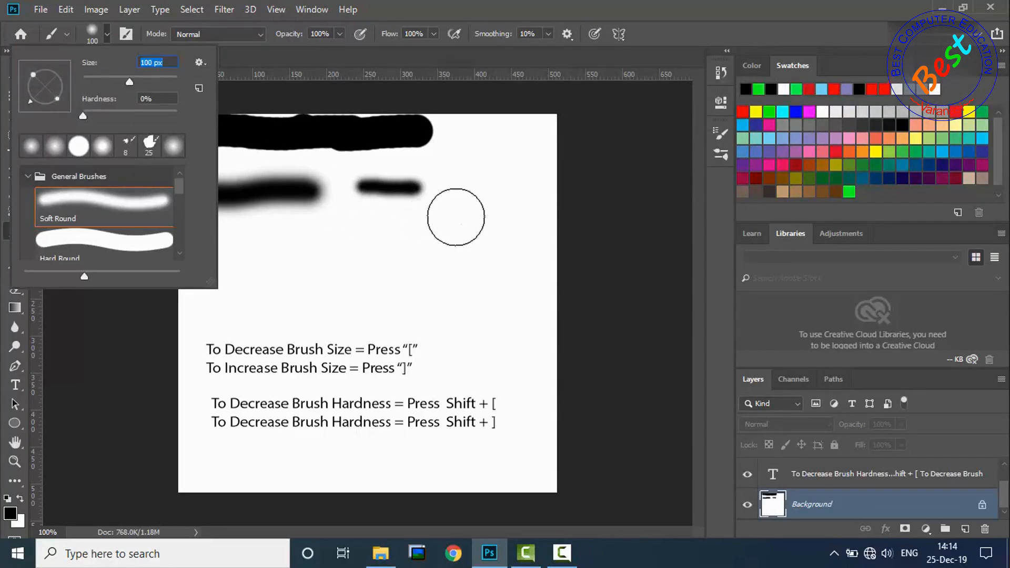
pyautogui.click(371, 228)
pyautogui.moveTo(388, 229); pyautogui.dragTo(443, 232)
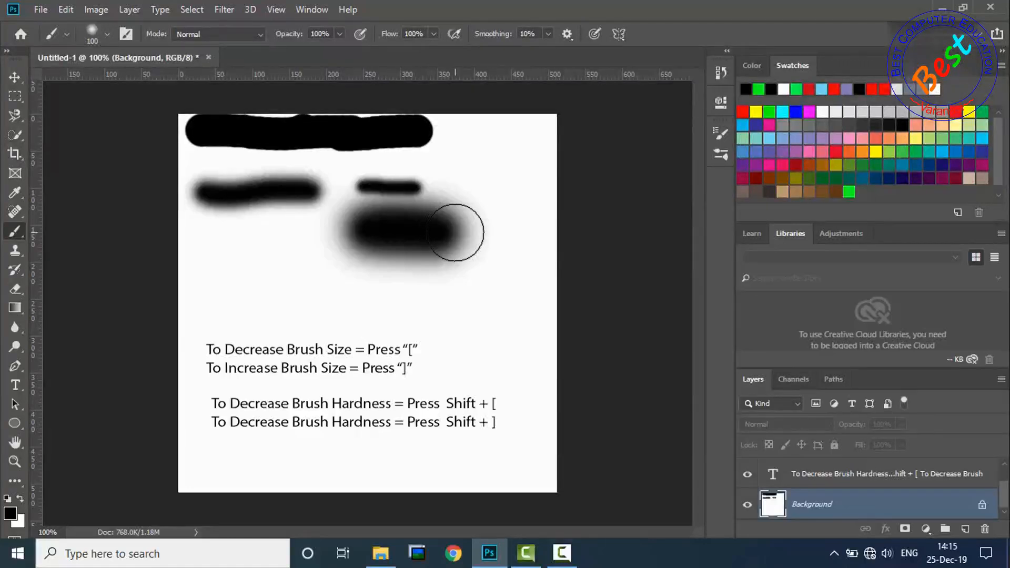
pyautogui.hotkey('ctrl', 'z')
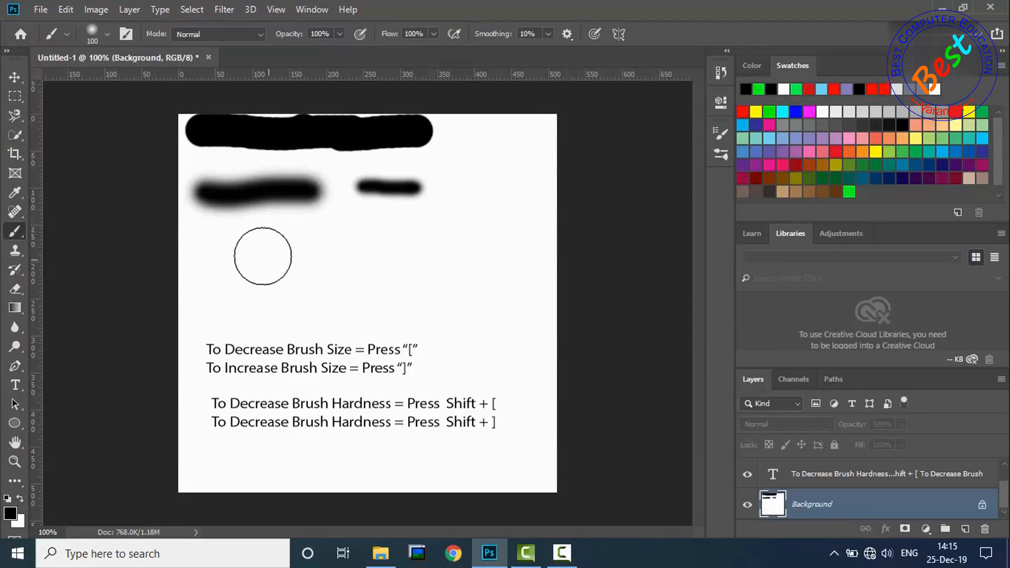
# Step: Switch the brush pointer to the precise crosshair
pyautogui.press('capslock')
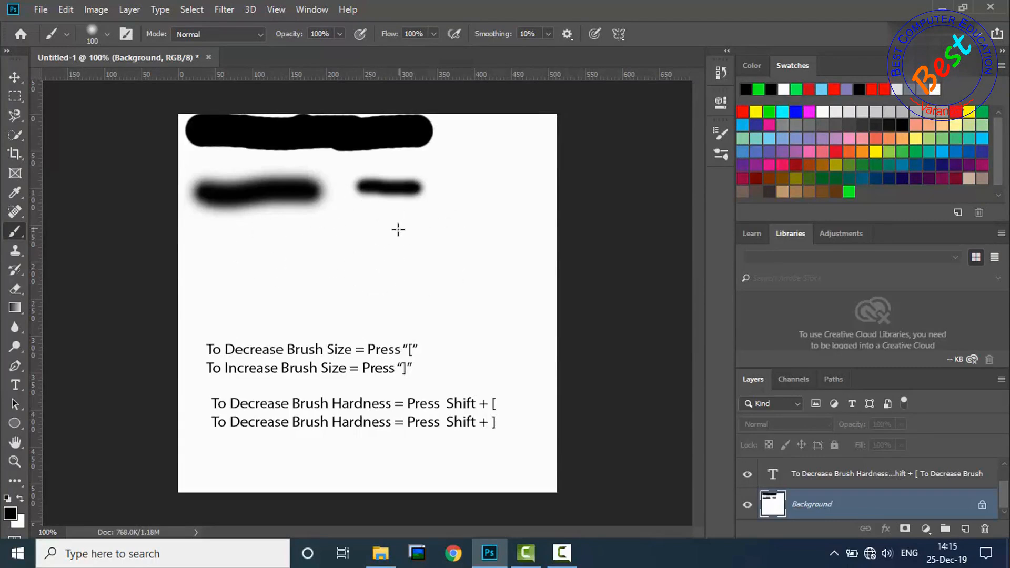
# Step: Paint a soft test stroke below the existing black strokes, and undo it together with the short stroke beside the soft one
pyautogui.click(212, 245)
pyautogui.moveTo(233, 245)
pyautogui.mouseDown()
pyautogui.moveTo(288, 254)
pyautogui.moveTo(307, 215)
pyautogui.moveTo(349, 223)
pyautogui.moveTo(333, 230)
pyautogui.moveTo(396, 226)
pyautogui.moveTo(438, 238)
pyautogui.moveTo(419, 221)
pyautogui.moveTo(449, 221)
pyautogui.moveTo(426, 222)
pyautogui.moveTo(432, 240)
pyautogui.moveTo(346, 217)
pyautogui.moveTo(380, 215)
pyautogui.moveTo(282, 221)
pyautogui.mouseUp()
pyautogui.hotkey('ctrl', 'z')
pyautogui.hotkey('ctrl', 'z')
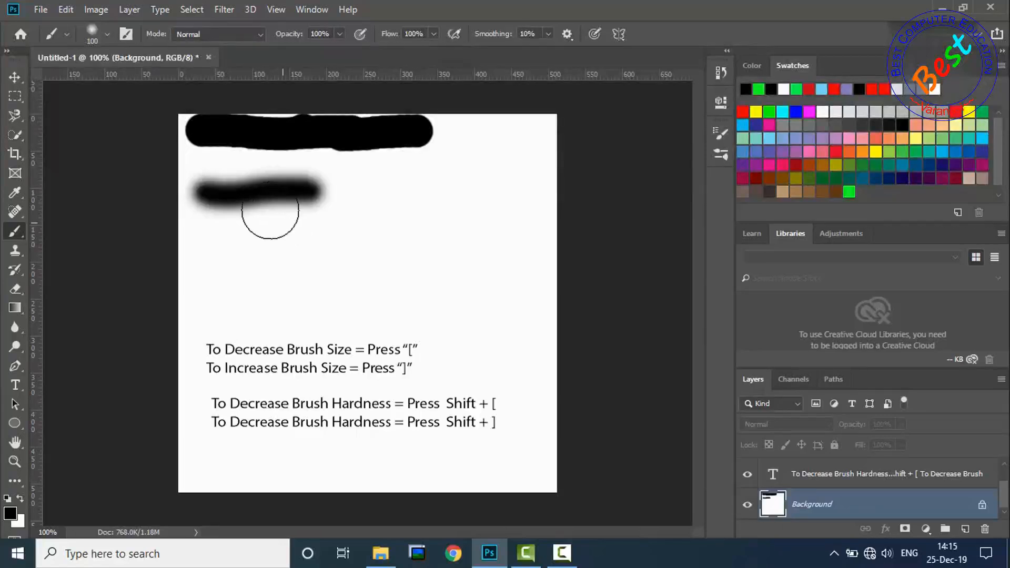
# Step: Set the brush size to 18 px and paint a straight horizontal black stroke below the soft stroke
pyautogui.click(106, 33)
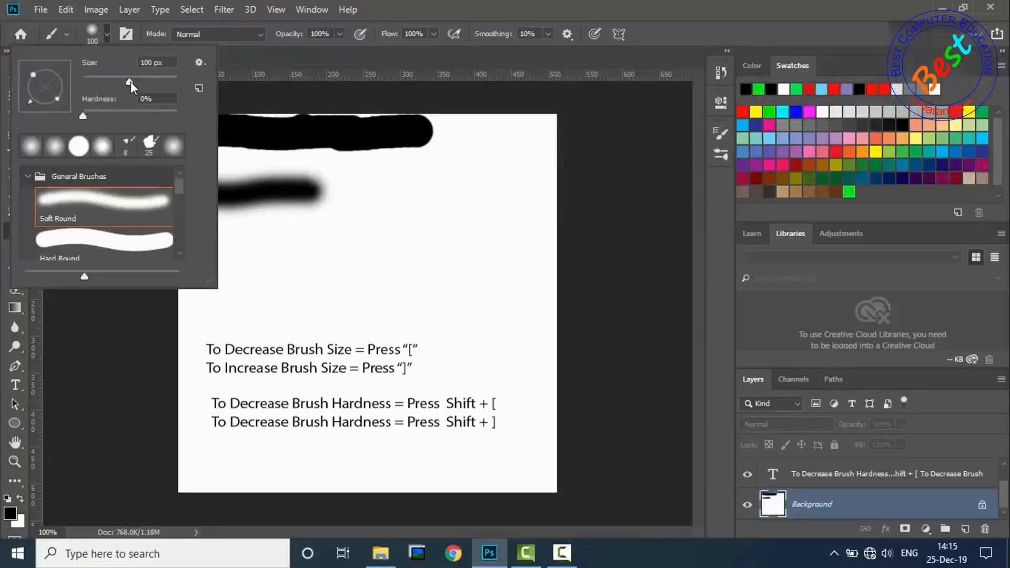
pyautogui.moveTo(90, 79); pyautogui.dragTo(89, 80)
pyautogui.click(258, 251)
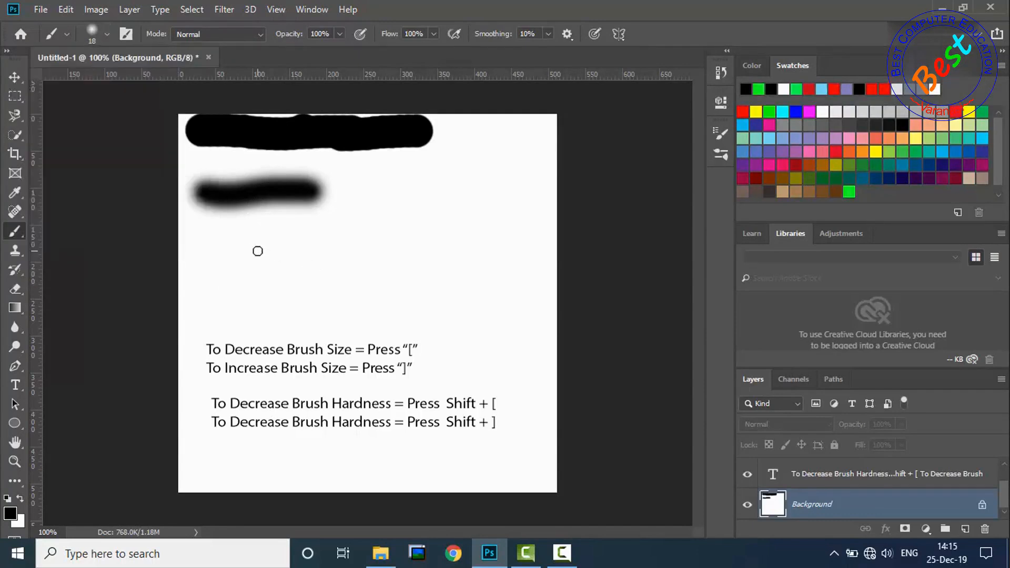
pyautogui.click(209, 248)
pyautogui.moveTo(208, 248)
pyautogui.mouseDown()
pyautogui.moveTo(341, 248)
pyautogui.moveTo(361, 287)
pyautogui.moveTo(456, 287)
pyautogui.moveTo(219, 286)
pyautogui.moveTo(424, 285)
pyautogui.moveTo(278, 290)
pyautogui.moveTo(451, 293)
pyautogui.mouseUp()
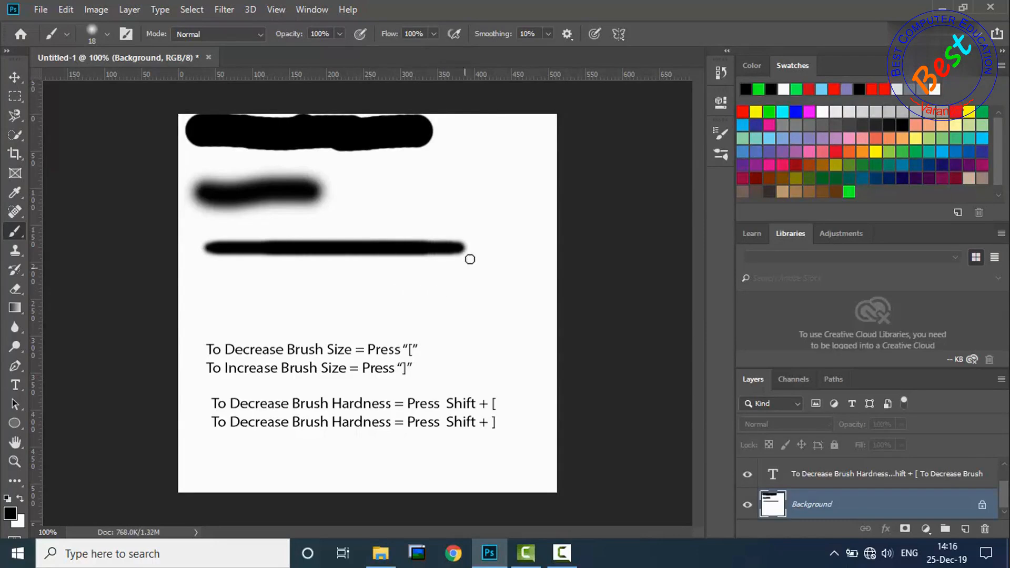
# Step: Try a straight connecting stroke to the canvas's upper right corner, undo it, and paint a straight vertical stroke near the right edge instead
pyautogui.keyDown('shift'); pyautogui.click(523, 122); pyautogui.keyUp('shift')
pyautogui.hotkey('ctrl', 'z')
pyautogui.click(527, 122)
pyautogui.moveTo(527, 122)
pyautogui.mouseDown()
pyautogui.moveTo(527, 170)
pyautogui.moveTo(508, 193)
pyautogui.moveTo(509, 254)
pyautogui.mouseUp()
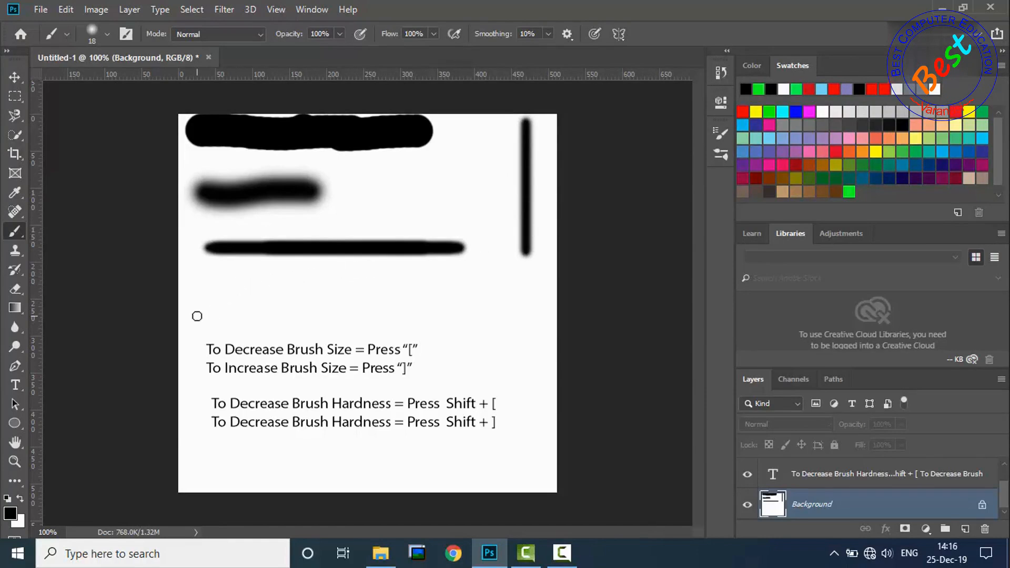
# Step: Paint a zigzag of connected straight black segments between the horizontal stroke and the shortcut text
pyautogui.click(197, 316)
pyautogui.click(234, 274)
pyautogui.hotkey('ctrl', 'z')
pyautogui.click(196, 316)
pyautogui.keyDown('shift'); pyautogui.click(233, 274); pyautogui.keyUp('shift')
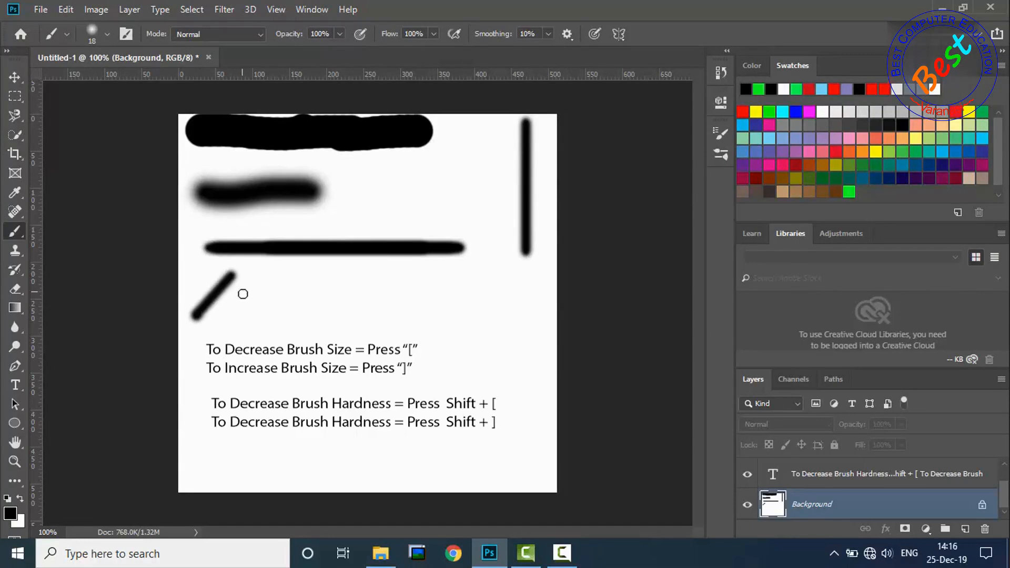
pyautogui.keyDown('shift'); pyautogui.click(277, 315); pyautogui.keyUp('shift')
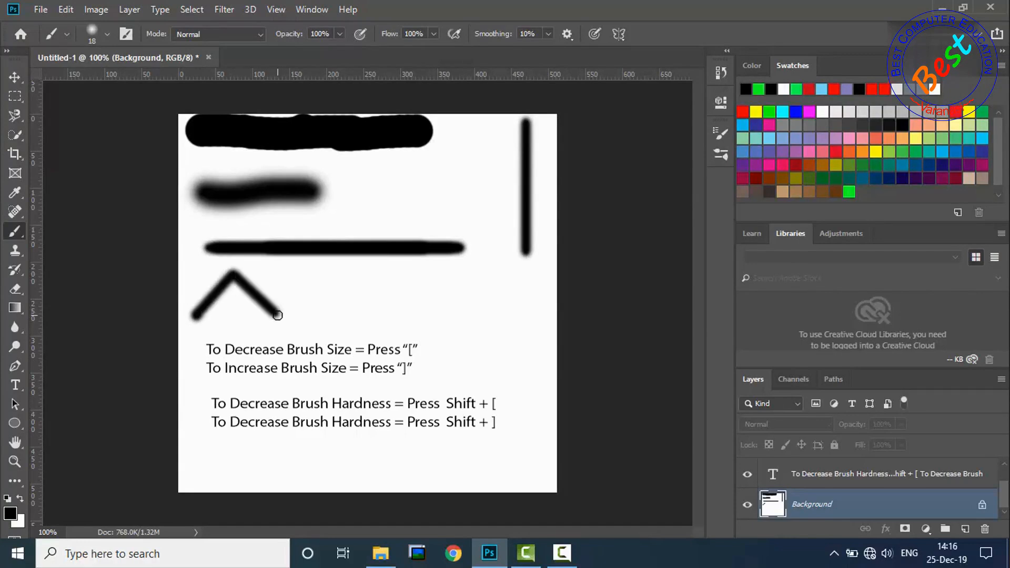
pyautogui.keyDown('shift'); pyautogui.click(328, 273); pyautogui.keyUp('shift')
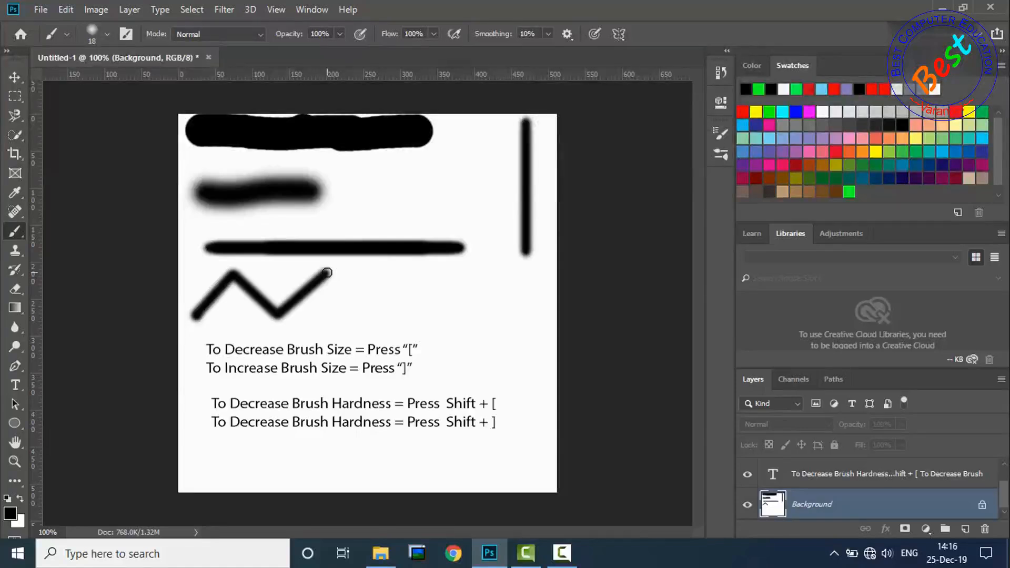
pyautogui.keyDown('shift'); pyautogui.click(364, 317); pyautogui.keyUp('shift')
pyautogui.keyDown('shift'); pyautogui.click(317, 304); pyautogui.keyUp('shift')
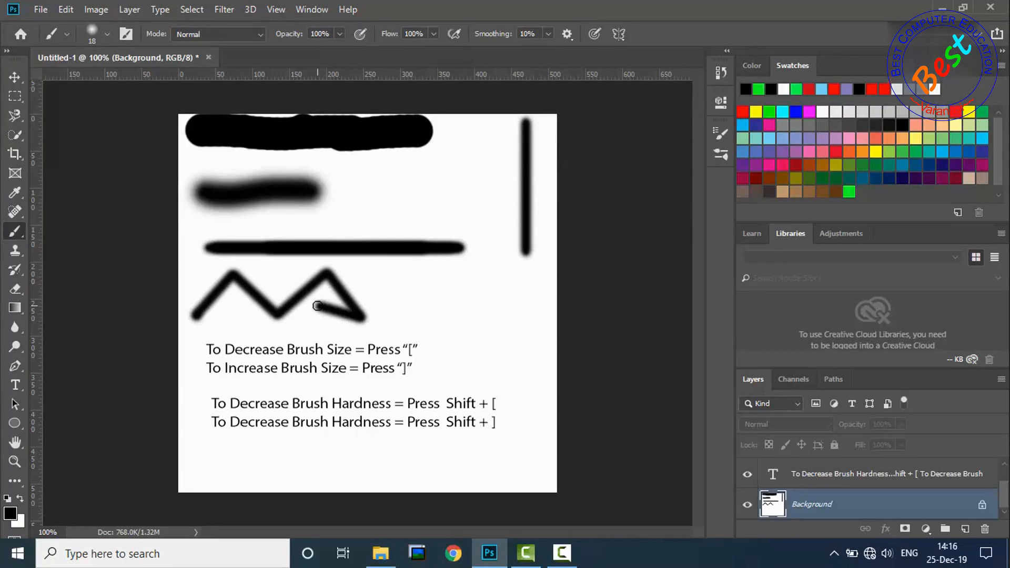
pyautogui.keyDown('shift'); pyautogui.click(390, 290); pyautogui.keyUp('shift')
pyautogui.keyDown('shift'); pyautogui.click(376, 272); pyautogui.keyUp('shift')
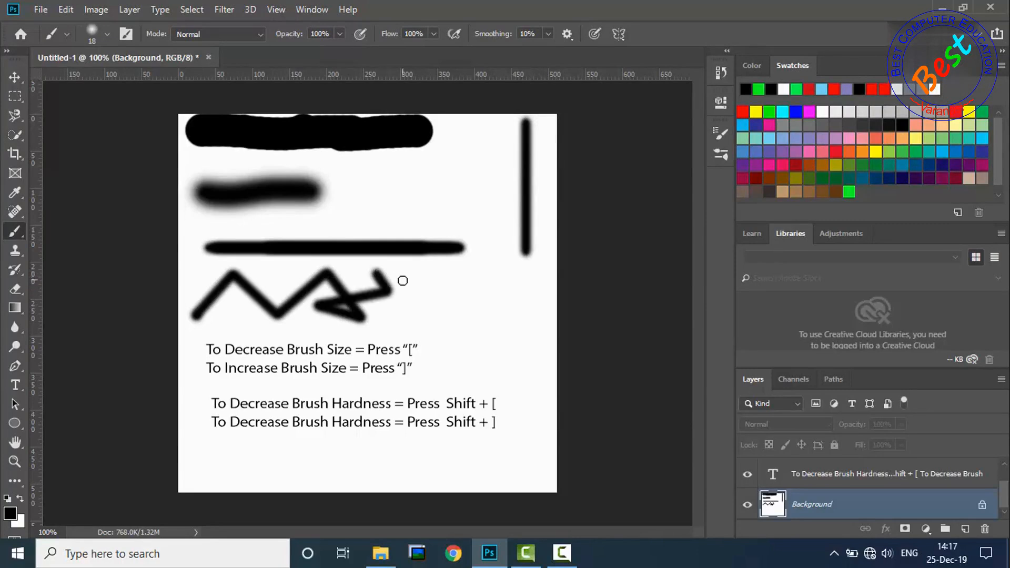
pyautogui.keyDown('shift'); pyautogui.click(435, 282); pyautogui.keyUp('shift')
pyautogui.keyDown('shift'); pyautogui.click(419, 302); pyautogui.keyUp('shift')
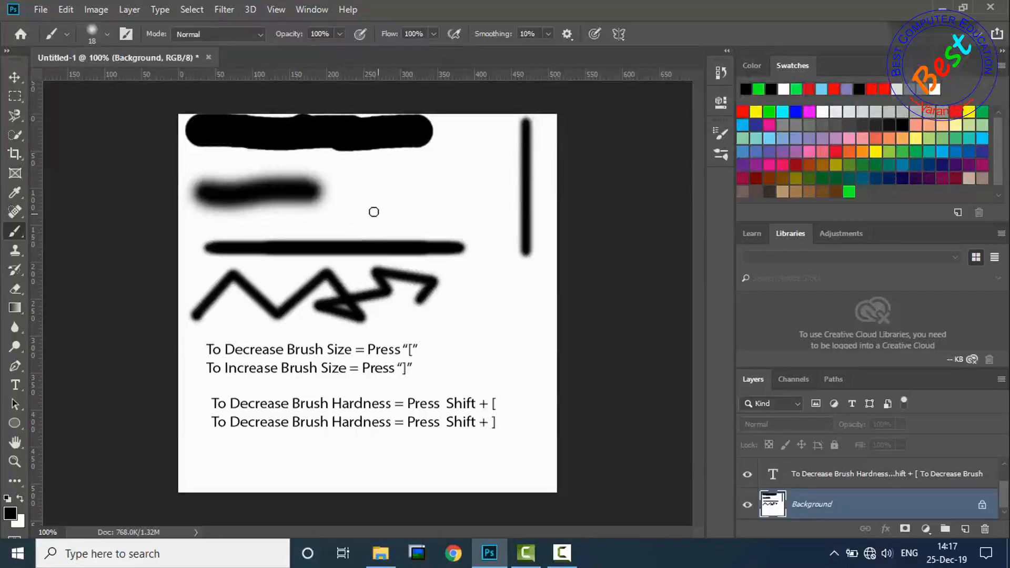
# Step: Add a white solid color fill layer directly above the Background layer to cover the painted strokes
pyautogui.click(129, 10)
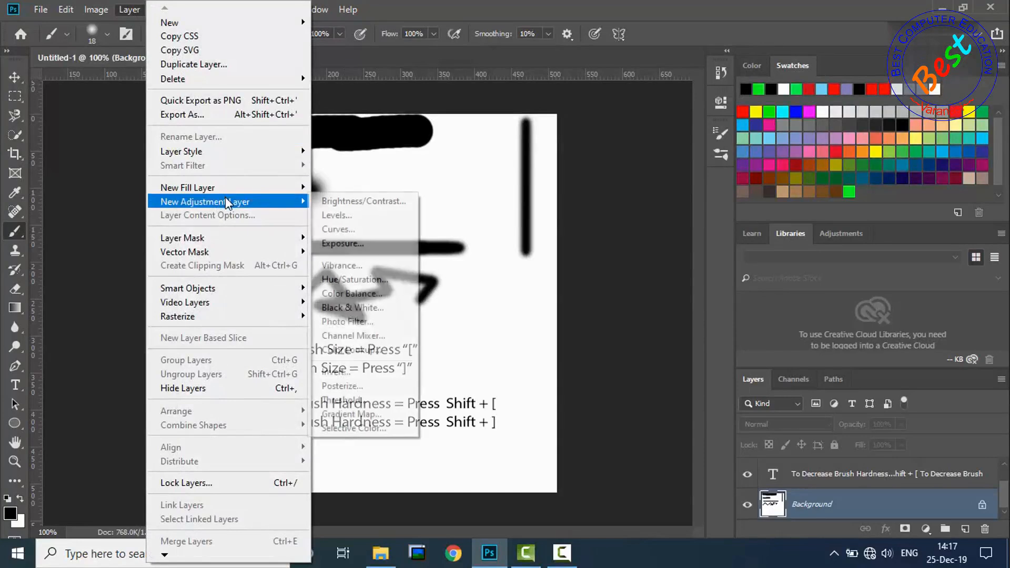
pyautogui.moveTo(227, 190)
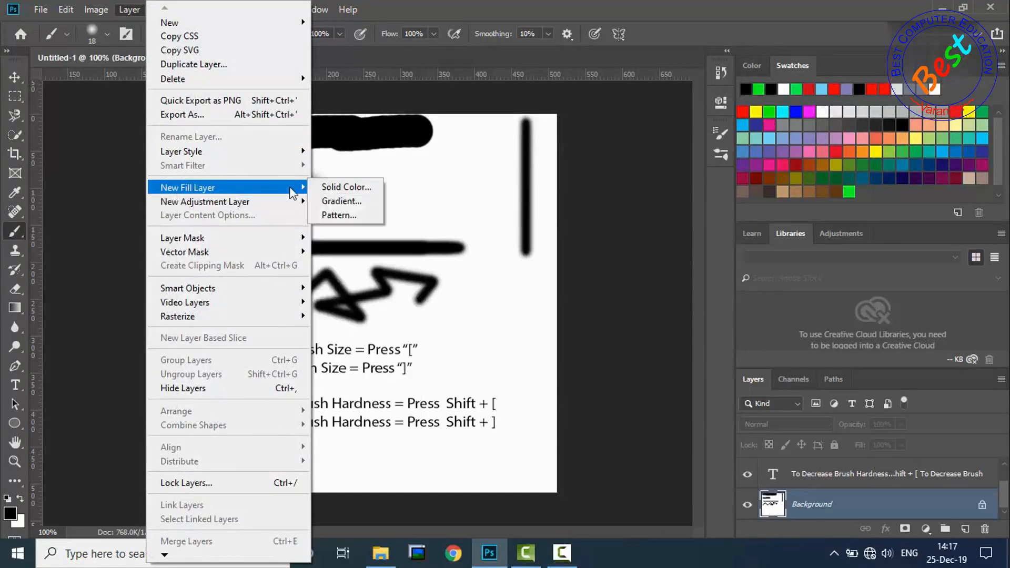
pyautogui.click(337, 188)
pyautogui.click(360, 163)
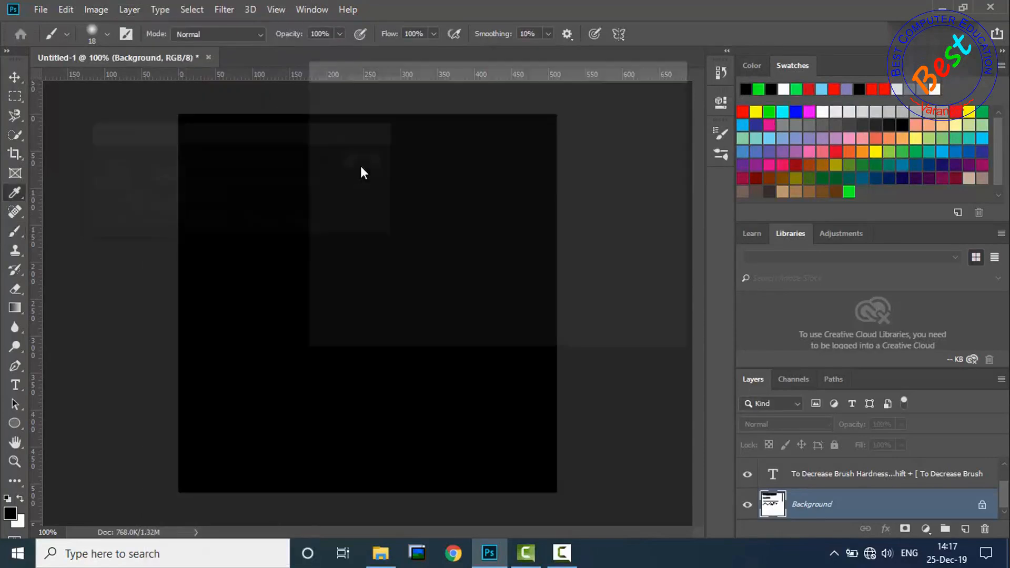
pyautogui.moveTo(452, 150); pyautogui.dragTo(311, 103)
pyautogui.click(646, 96)
pyautogui.press('b')
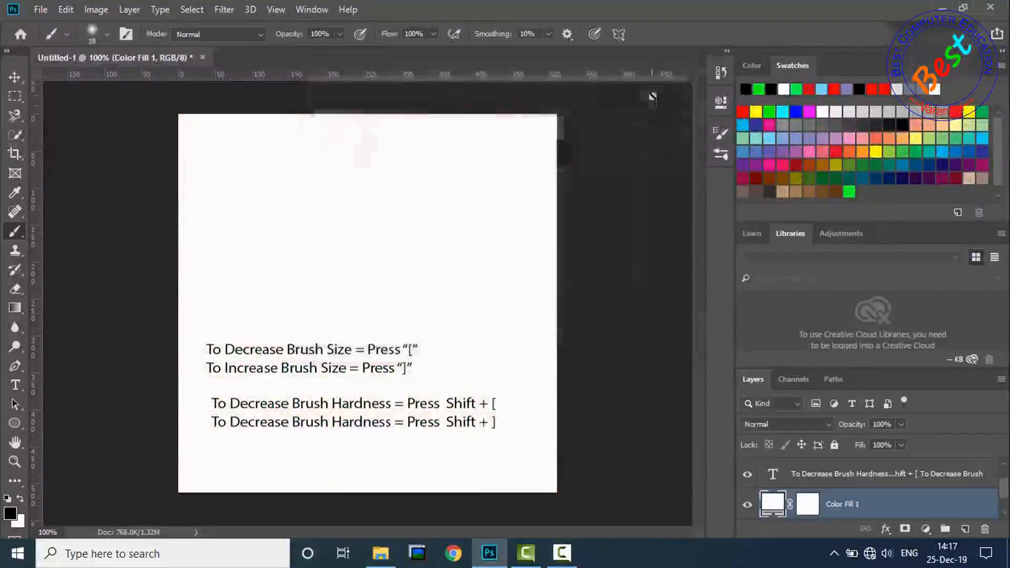
# Step: Delete the shortcut text layers and the Background layer, leaving only the white Color Fill 1 layer
pyautogui.click(868, 483)
pyautogui.press('Delete')
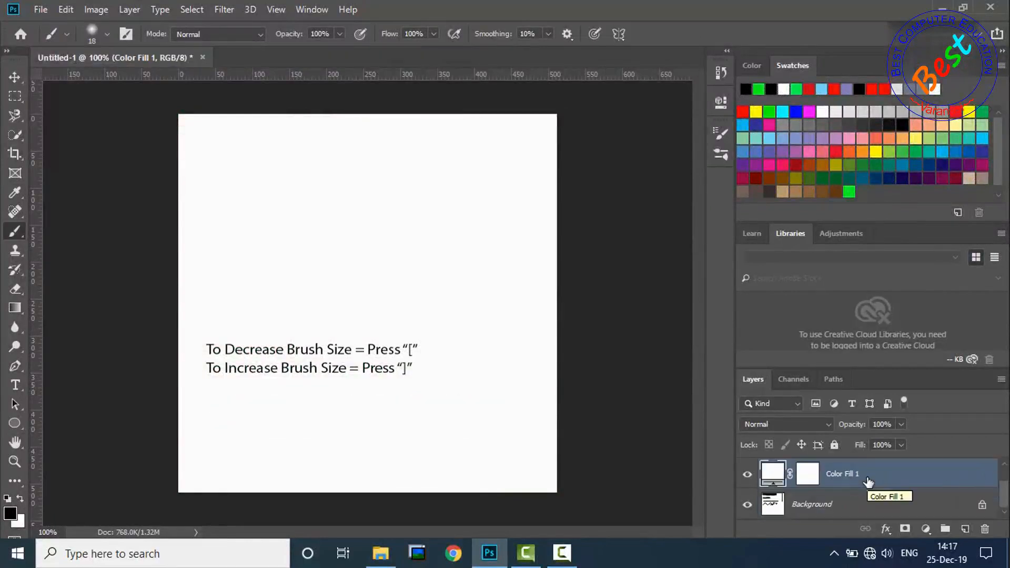
pyautogui.moveTo(869, 504); pyautogui.dragTo(985, 528)
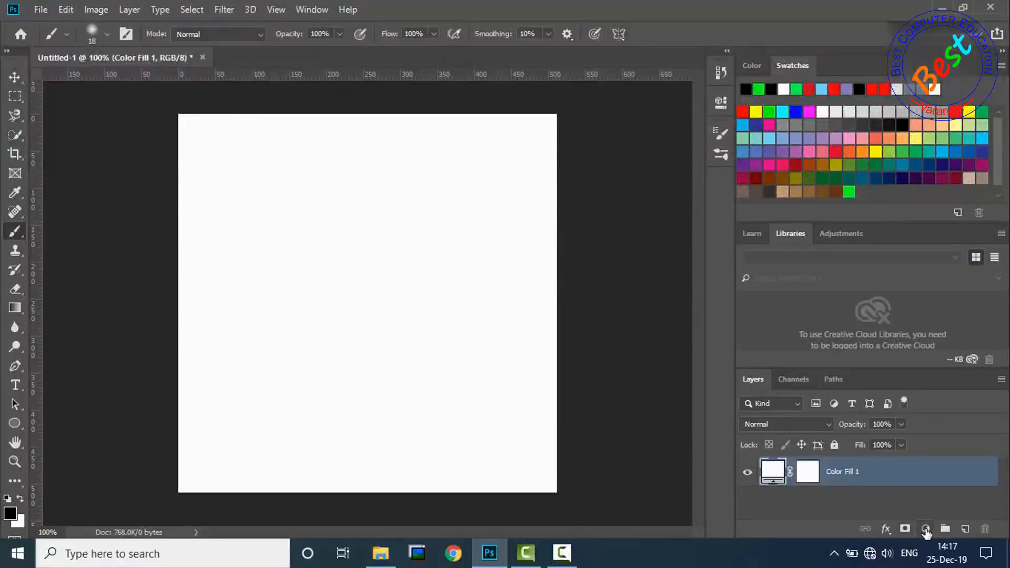
# Step: Add another solid color fill layer using ffffff and delete the Color Fill 1 layer
pyautogui.click(926, 529)
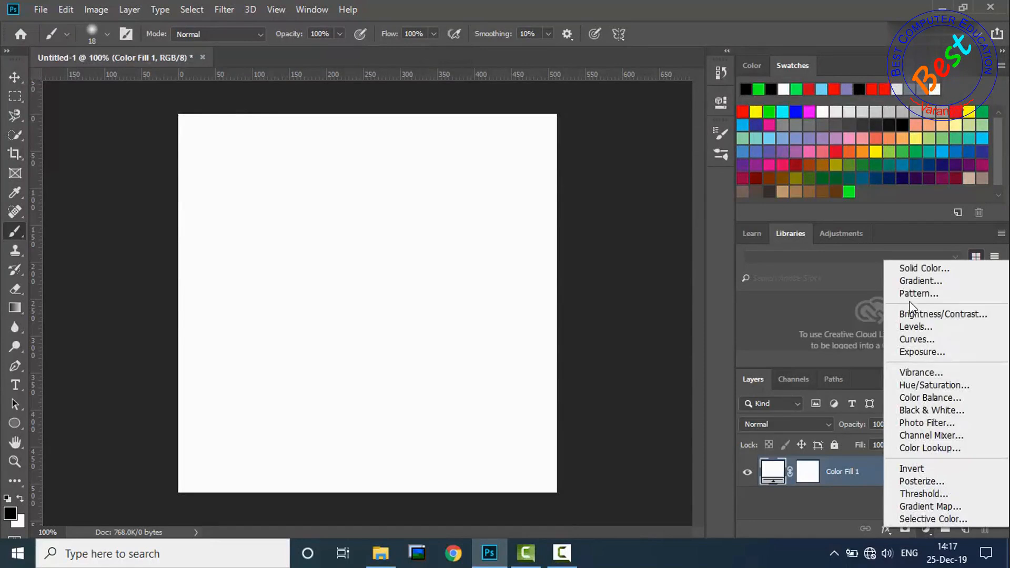
pyautogui.click(907, 268)
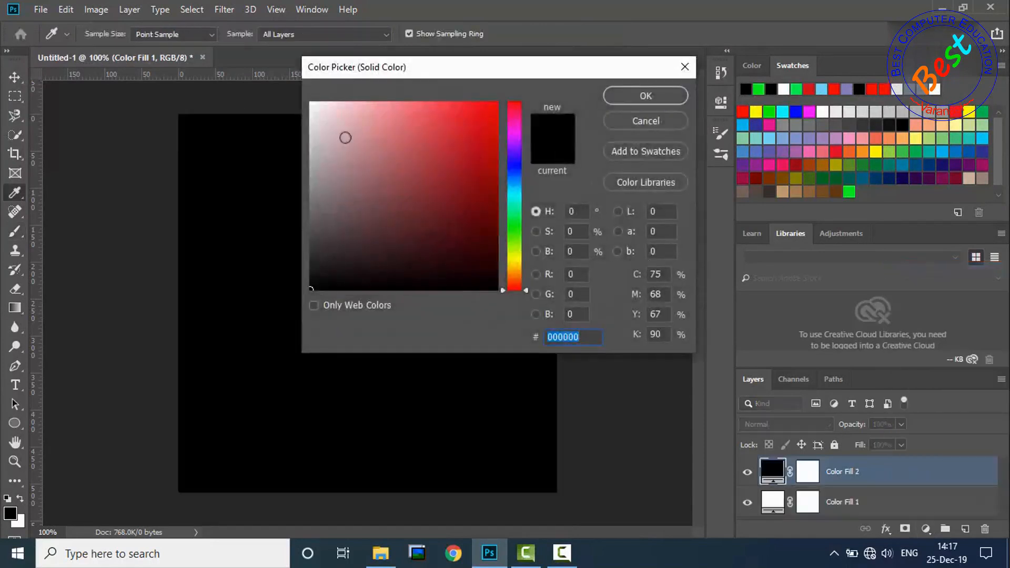
pyautogui.write('ffffff')
pyautogui.click(644, 92)
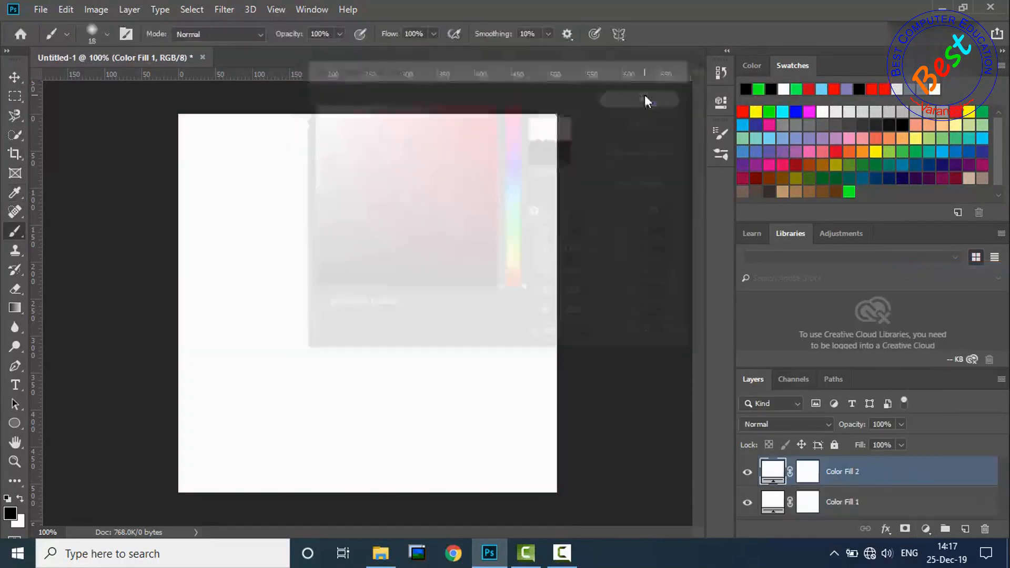
pyautogui.click(859, 509)
pyautogui.moveTo(859, 509); pyautogui.dragTo(985, 528)
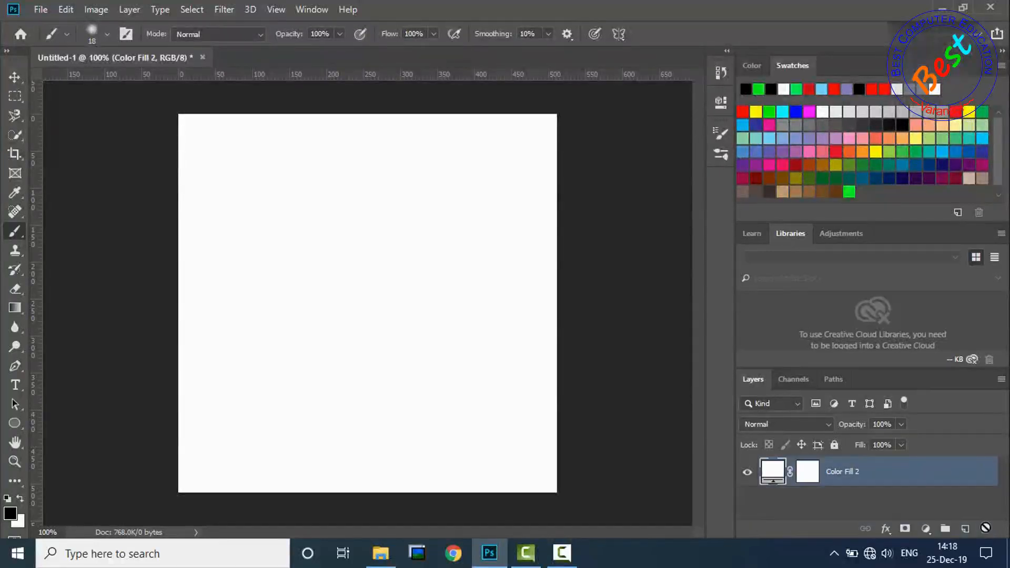
# Step: Rename the remaining white fill layer as BG Layer
pyautogui.doubleClick(852, 473)
pyautogui.write('ba')
pyautogui.press('Return')
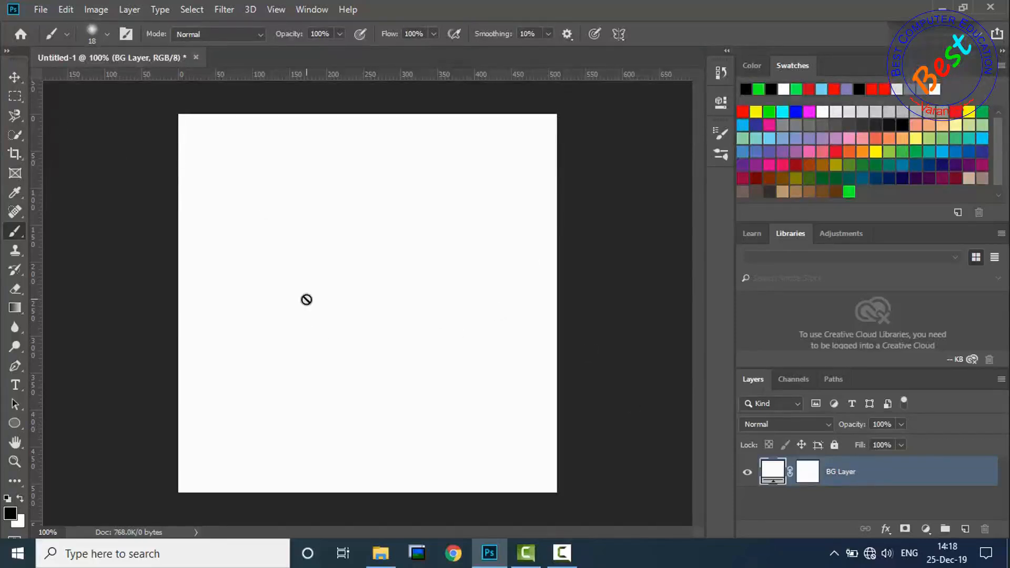
# Step: Activate the Brush tool and set its hardness to 14% and its size to 67 px
pyautogui.press('v')
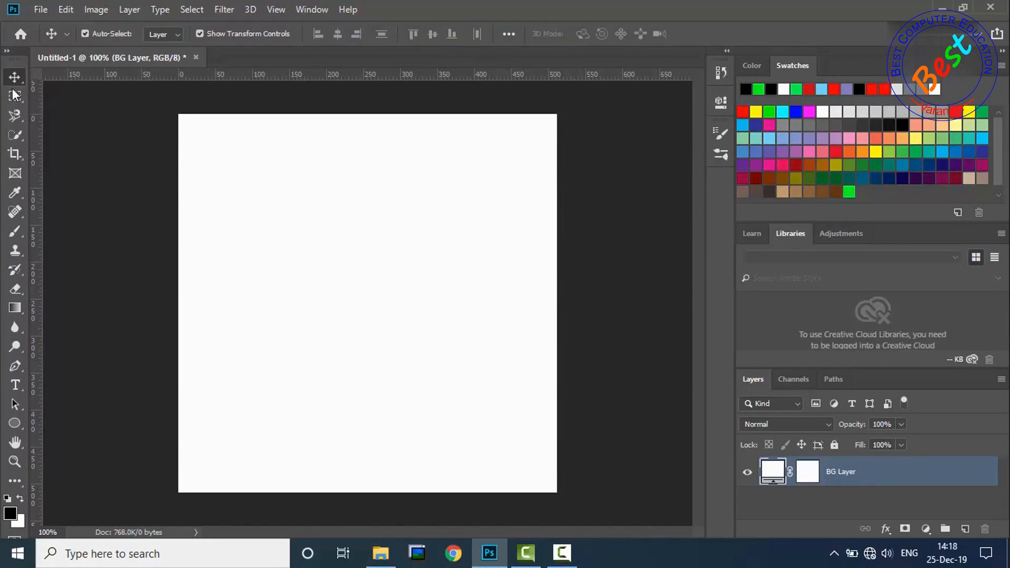
pyautogui.click(15, 231)
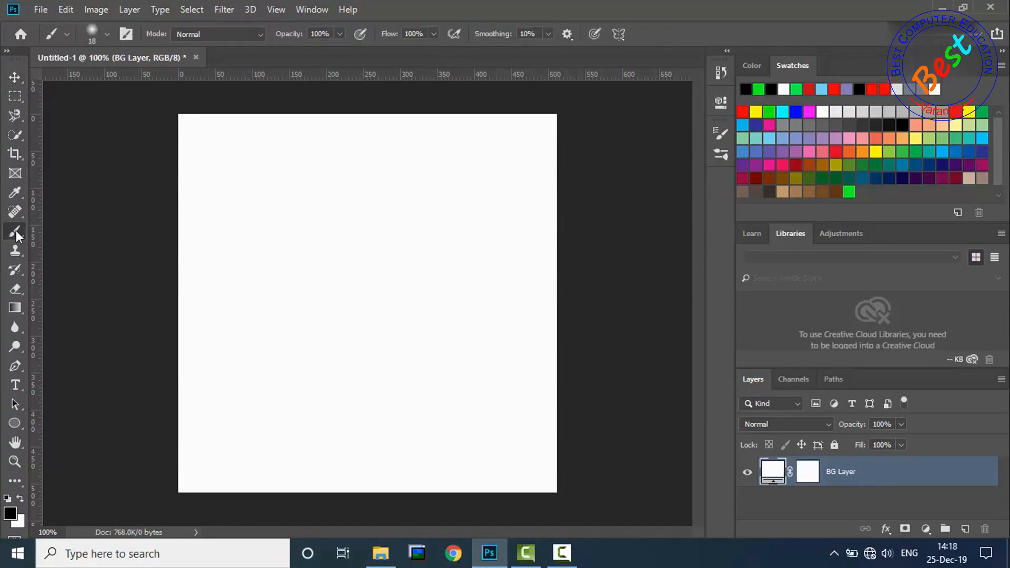
pyautogui.click(107, 34)
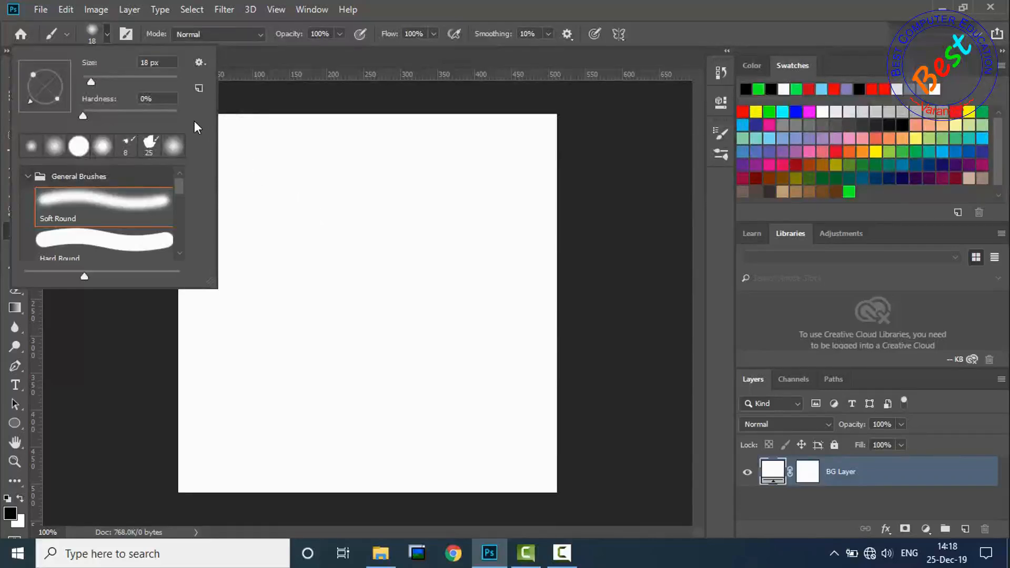
pyautogui.click(106, 33)
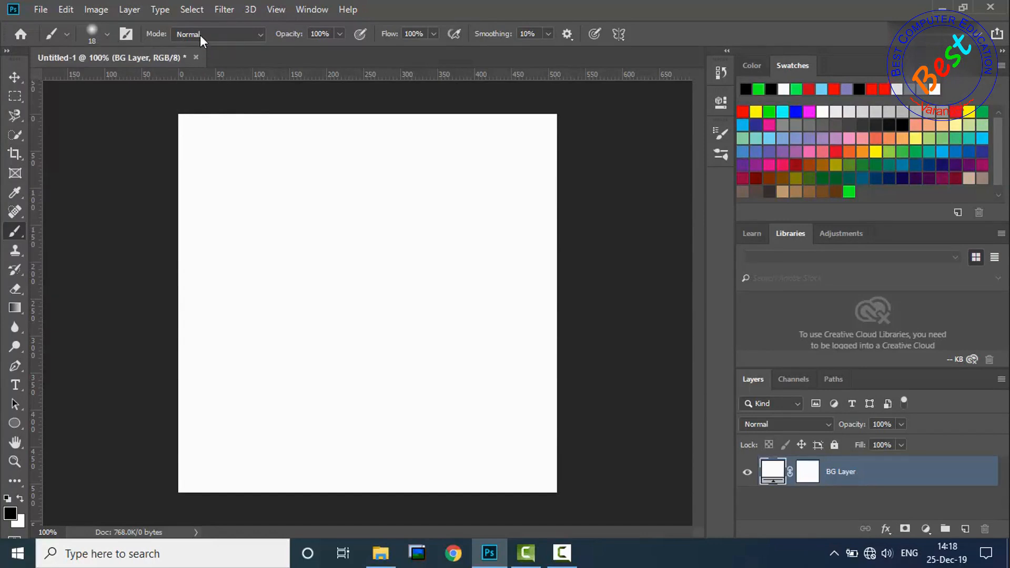
pyautogui.click(91, 35)
pyautogui.moveTo(83, 116)
pyautogui.mouseDown()
pyautogui.moveTo(97, 113)
pyautogui.moveTo(103, 81)
pyautogui.moveTo(114, 81)
pyautogui.mouseUp()
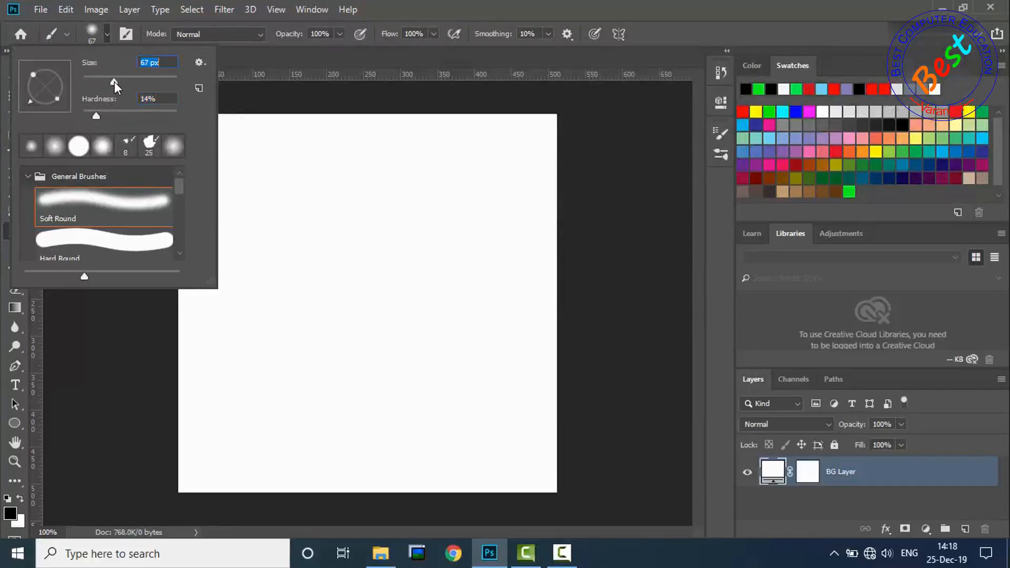
# Step: Rasterize the fill of BG Layer so it can be painted on, and keep the brush blending mode at Normal
pyautogui.click(331, 159)
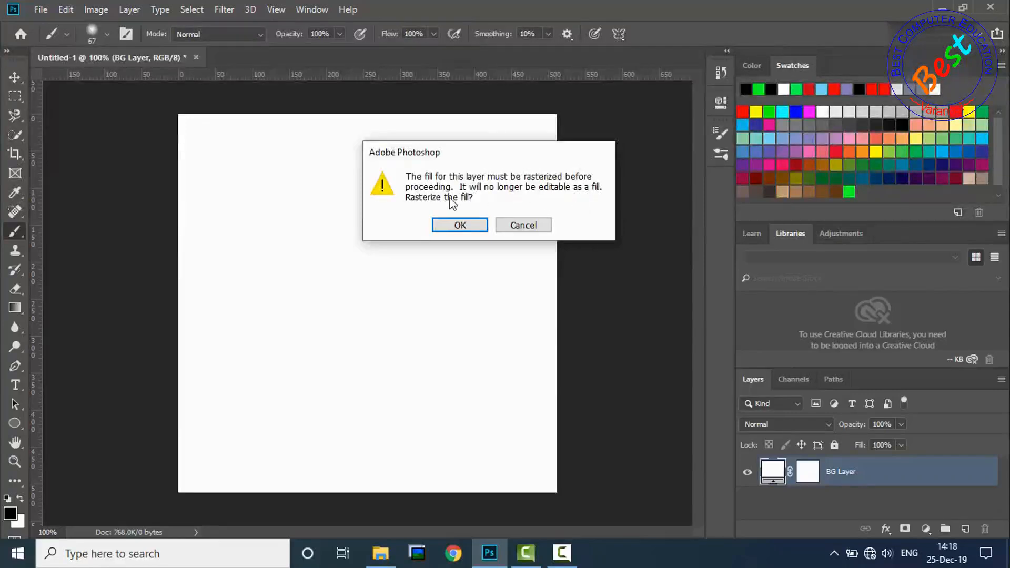
pyautogui.click(461, 227)
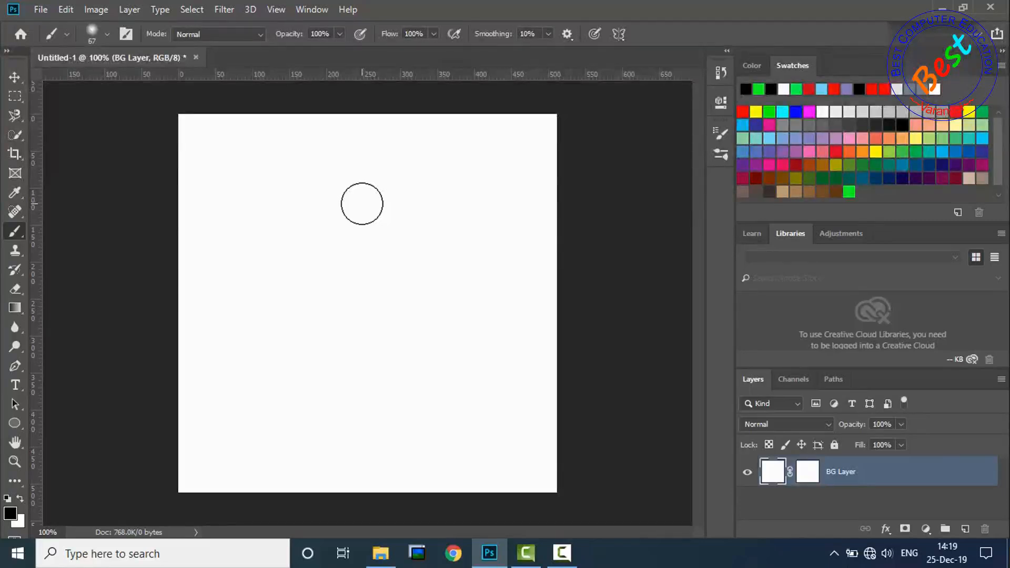
pyautogui.click(204, 33)
pyautogui.click(204, 39)
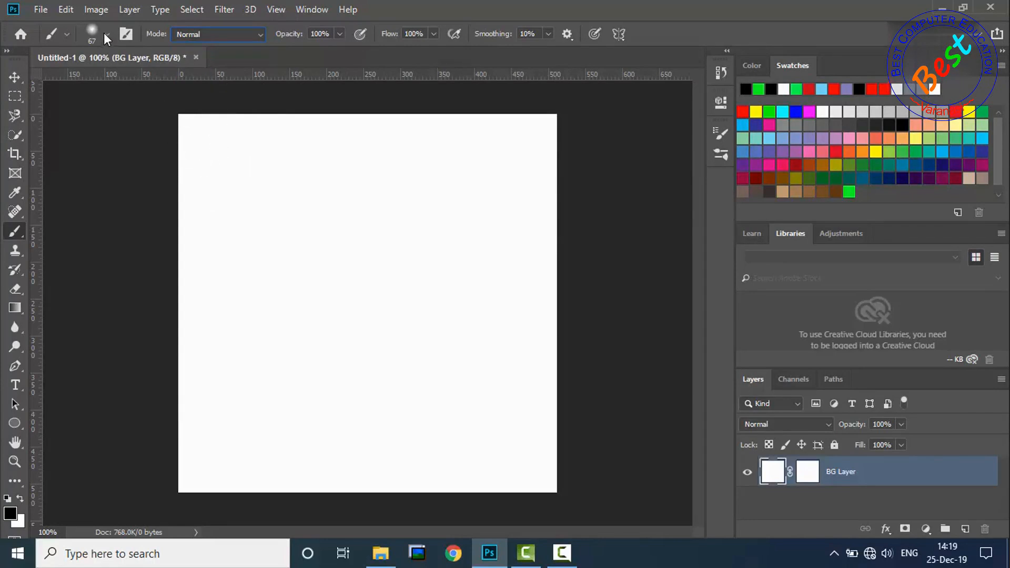
# Step: Change the foreground color to light green and paint a horizontal stroke across the upper part of the canvas
pyautogui.click(10, 513)
pyautogui.moveTo(427, 184)
pyautogui.mouseDown()
pyautogui.moveTo(417, 117)
pyautogui.moveTo(427, 101)
pyautogui.mouseUp()
pyautogui.click(632, 95)
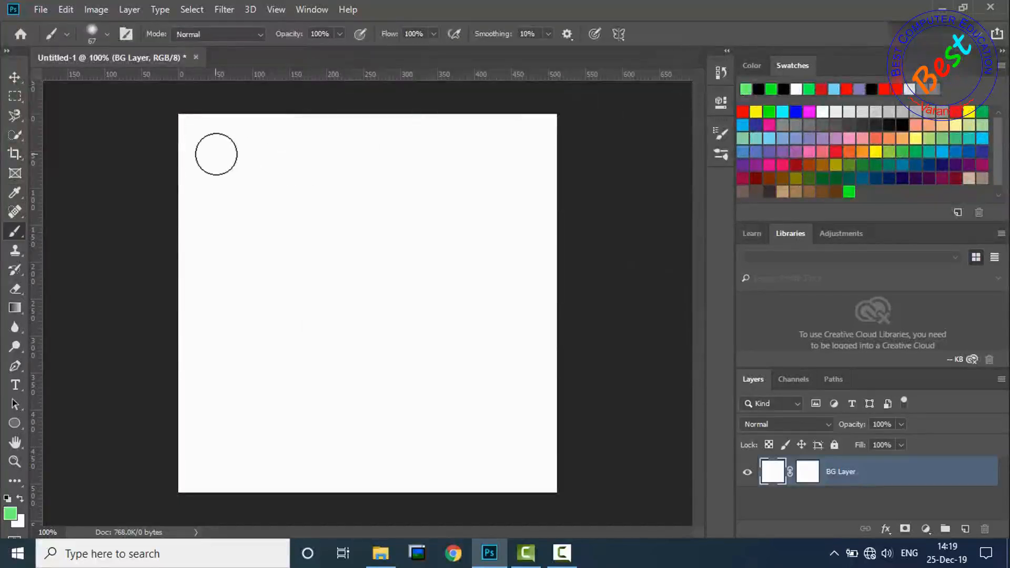
pyautogui.click(203, 152)
pyautogui.moveTo(217, 153); pyautogui.dragTo(403, 158)
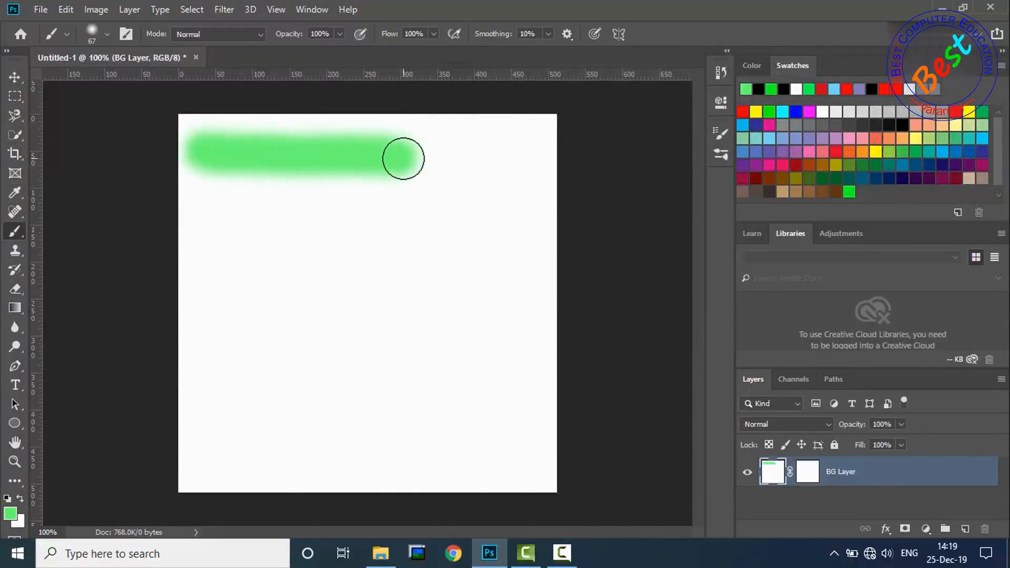
# Step: Switch the brush blending mode to Multiply and paint three green strokes that overlap in the middle of the canvas
pyautogui.click(226, 34)
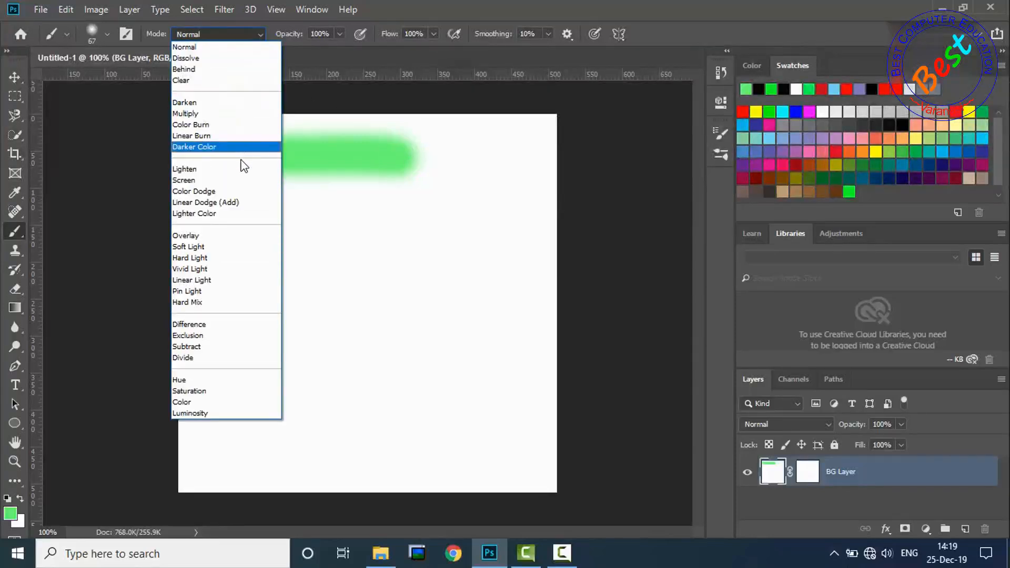
pyautogui.click(211, 113)
pyautogui.moveTo(218, 297); pyautogui.dragTo(403, 272)
pyautogui.moveTo(251, 219); pyautogui.dragTo(397, 368)
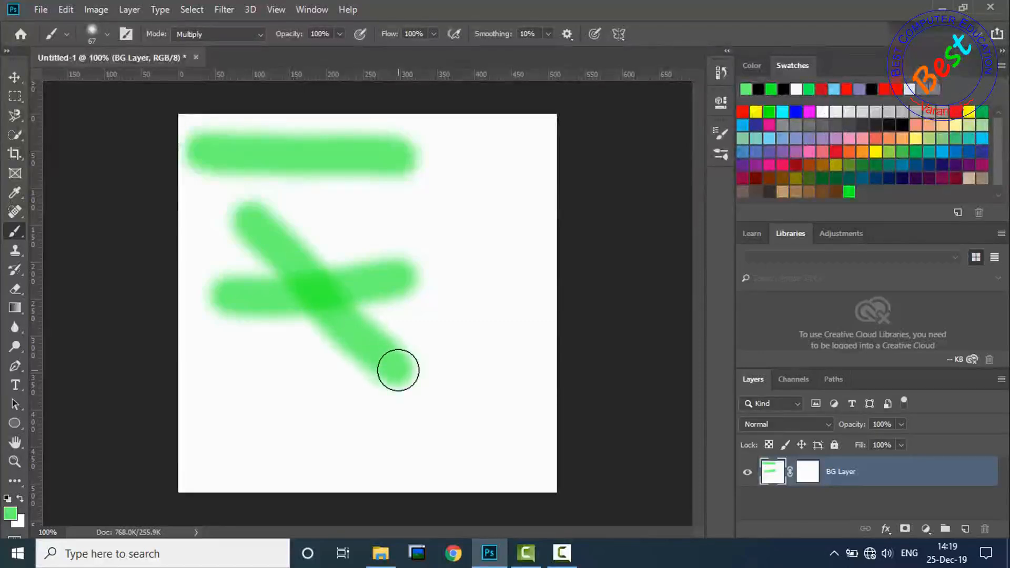
pyautogui.moveTo(341, 212); pyautogui.dragTo(324, 274)
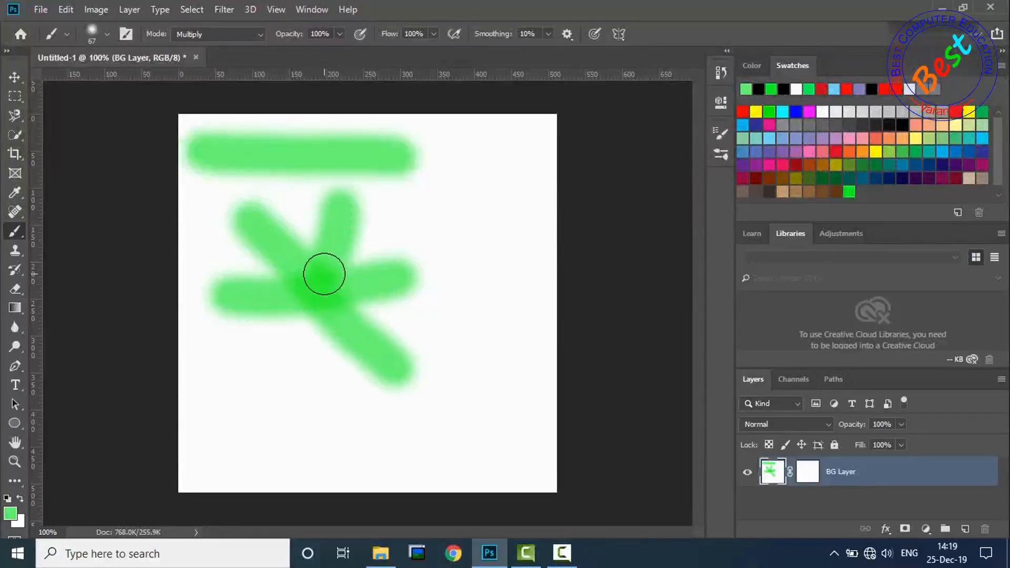
# Step: Undo the last stroke and paint further green Multiply strokes radiating through the overlap in the middle of the canvas
pyautogui.hotkey('ctrl', 'z')
pyautogui.click(344, 217)
pyautogui.moveTo(344, 218); pyautogui.dragTo(284, 370)
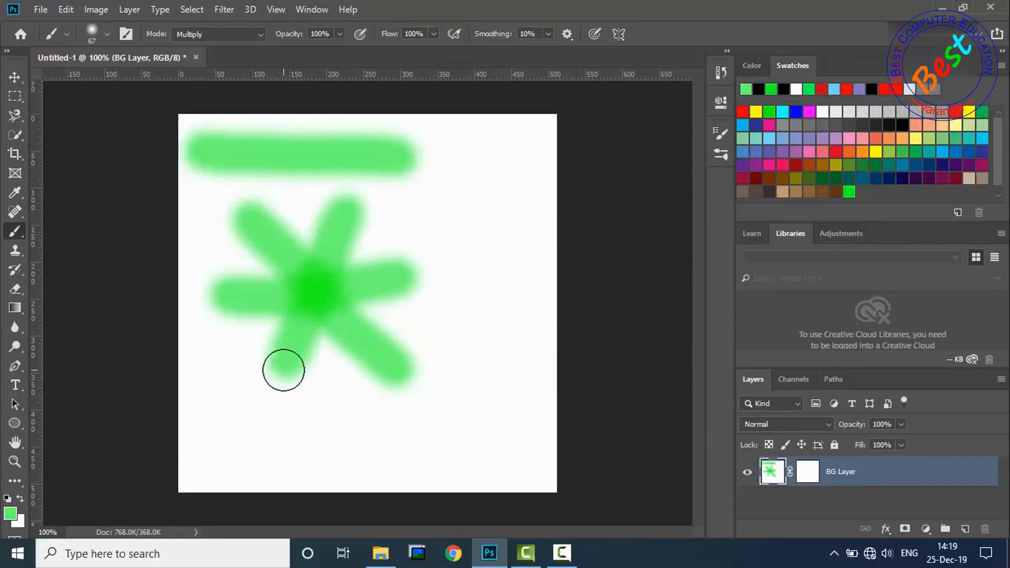
pyautogui.moveTo(216, 354); pyautogui.dragTo(421, 227)
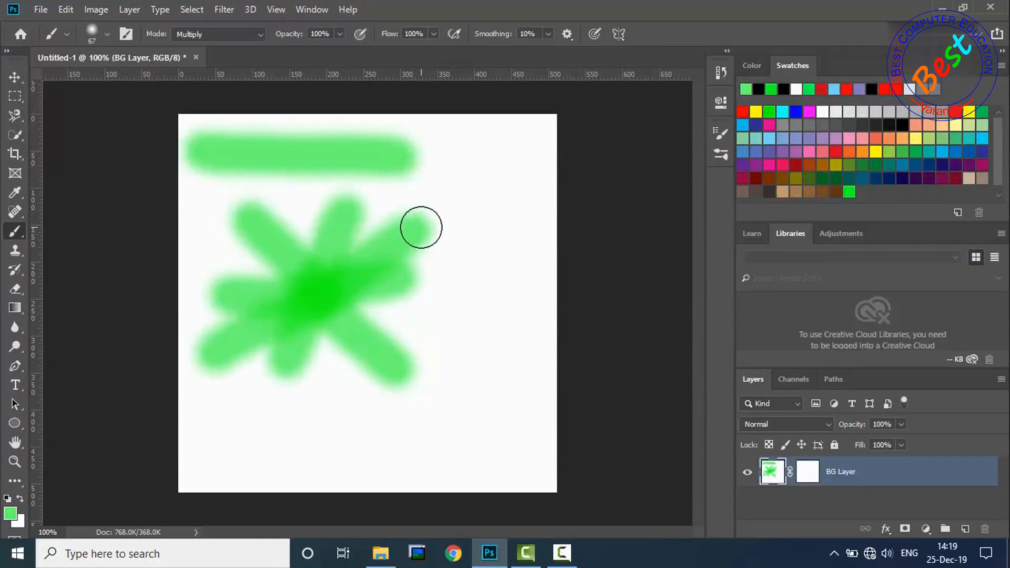
pyautogui.moveTo(206, 236); pyautogui.dragTo(451, 346)
pyautogui.moveTo(301, 193); pyautogui.dragTo(328, 391)
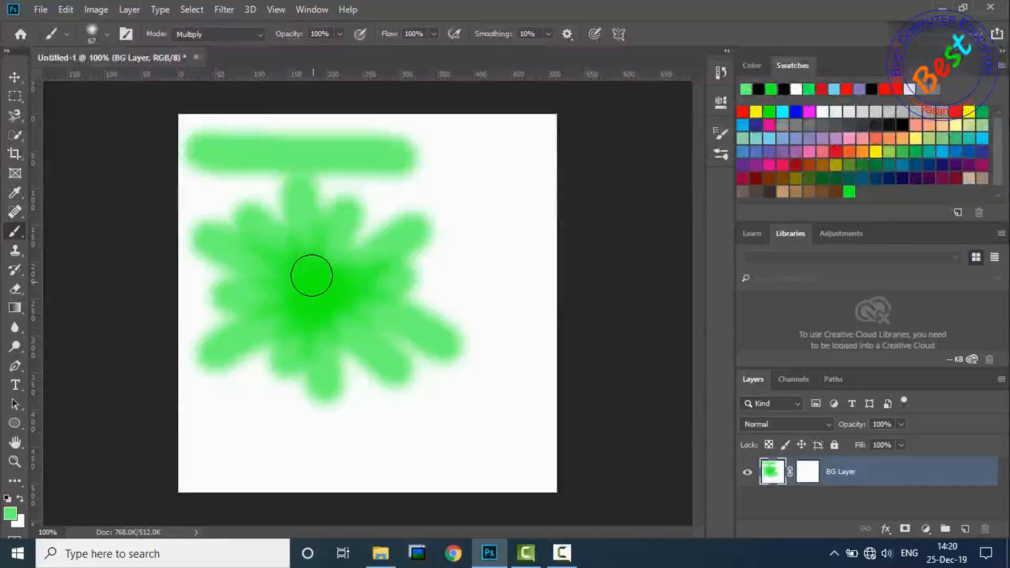
# Step: Switch the brush blending mode to Screen and paint over the dark green center of the overlapping strokes
pyautogui.click(221, 34)
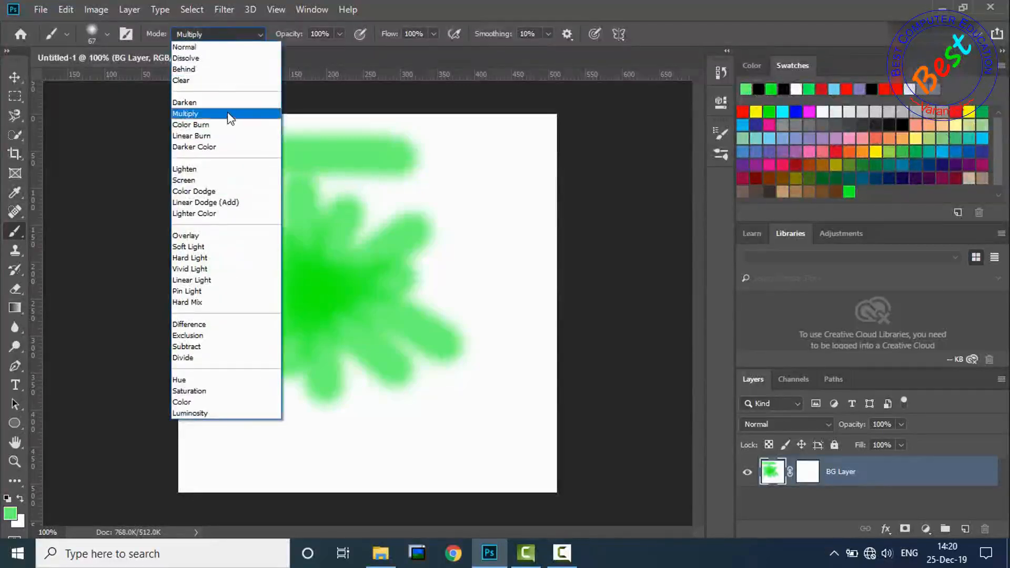
pyautogui.click(231, 181)
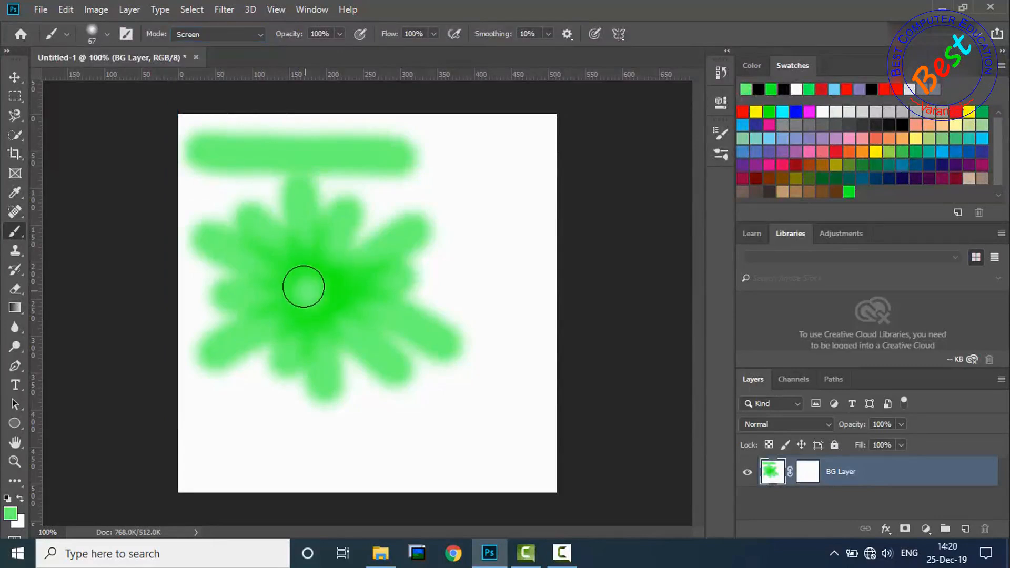
pyautogui.moveTo(319, 298)
pyautogui.mouseDown()
pyautogui.moveTo(335, 278)
pyautogui.moveTo(303, 294)
pyautogui.moveTo(340, 262)
pyautogui.moveTo(310, 315)
pyautogui.moveTo(291, 269)
pyautogui.moveTo(337, 298)
pyautogui.moveTo(287, 287)
pyautogui.moveTo(323, 301)
pyautogui.moveTo(281, 306)
pyautogui.moveTo(329, 298)
pyautogui.moveTo(277, 311)
pyautogui.moveTo(327, 290)
pyautogui.moveTo(255, 295)
pyautogui.moveTo(253, 271)
pyautogui.moveTo(360, 306)
pyautogui.mouseUp()
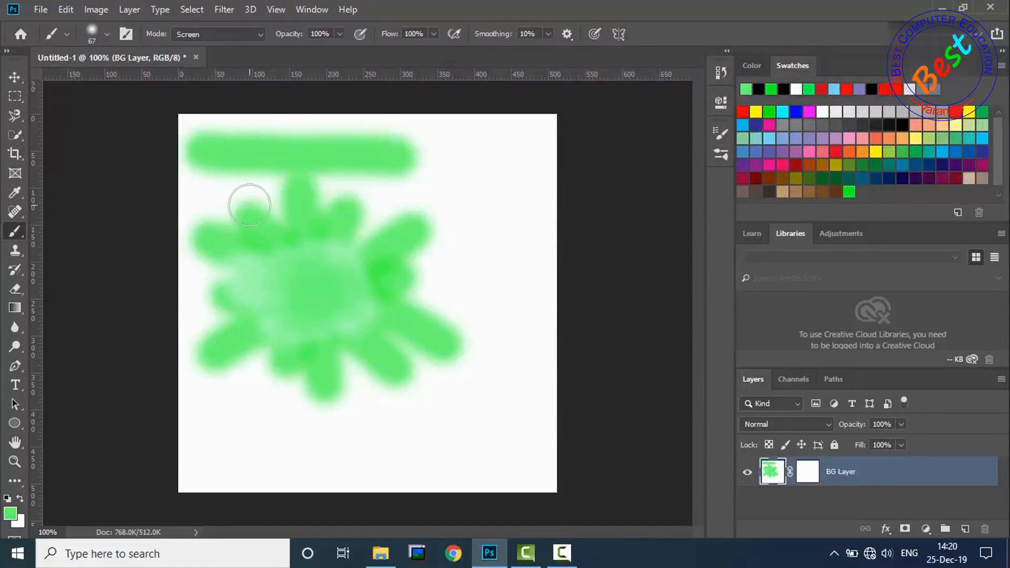
# Step: Undo all brush strokes until the canvas is blank
pyautogui.hotkey('ctrl', 'z')
pyautogui.hotkey('ctrl', 'z')
pyautogui.hotkey('ctrl', 'z')
pyautogui.hotkey('ctrl', 'z')
pyautogui.hotkey('ctrl', 'z')
pyautogui.hotkey('ctrl', 'z')
pyautogui.hotkey('ctrl', 'z')
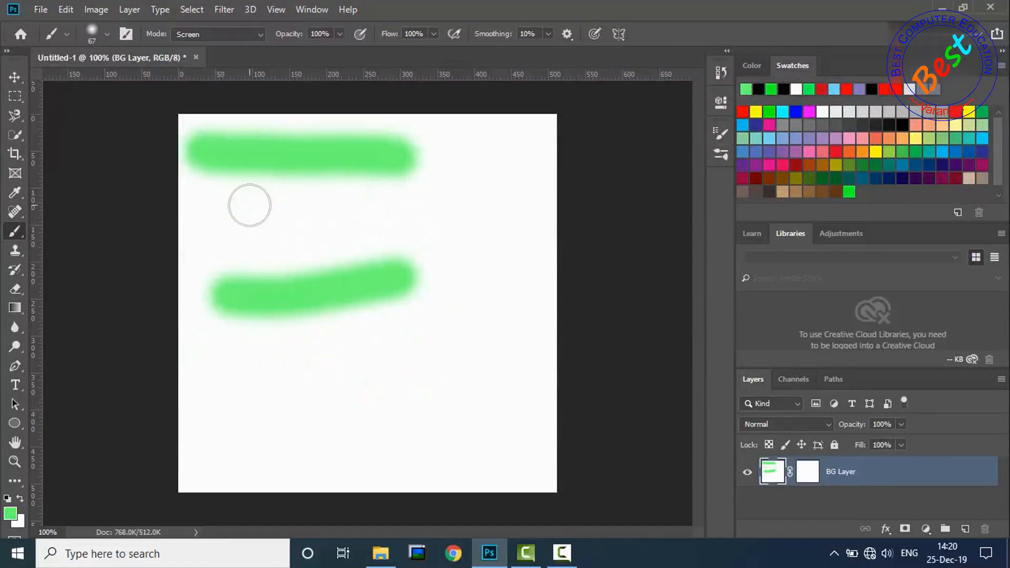
pyautogui.hotkey('ctrl', 'z')
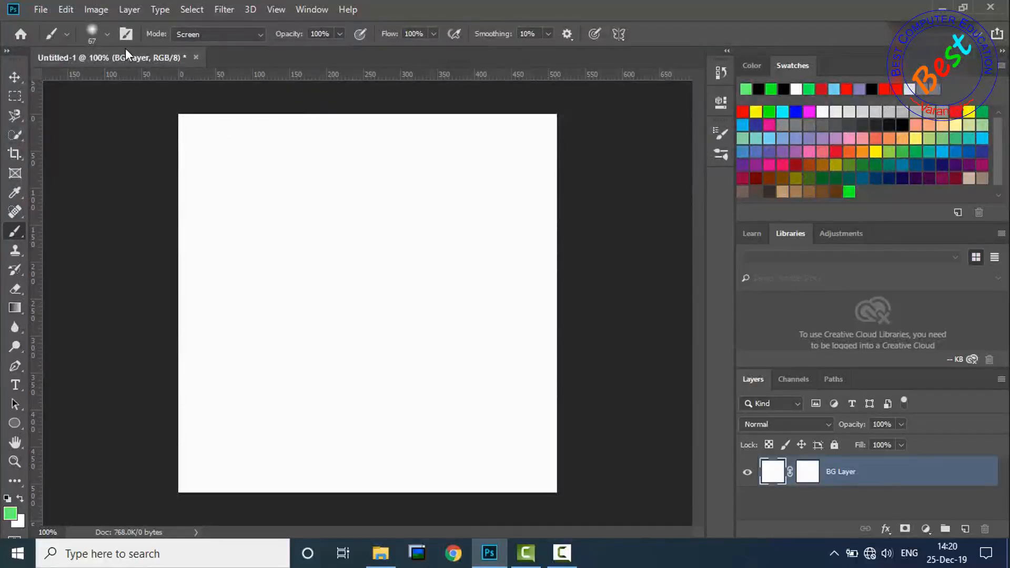
# Step: Set the brush blending mode back to Normal and paint a horizontal green stroke across the upper part of the canvas
pyautogui.click(100, 33)
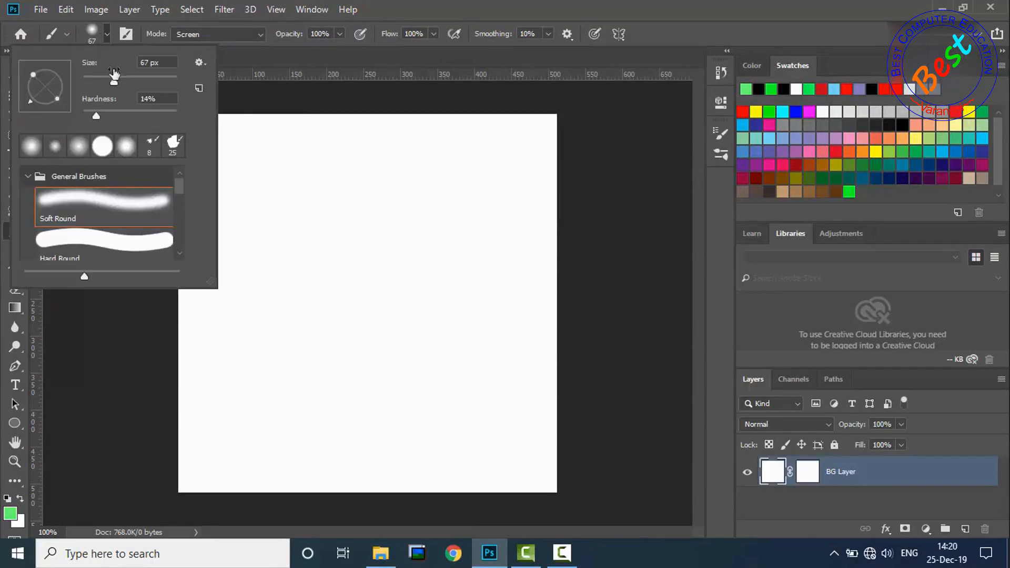
pyautogui.click(321, 156)
pyautogui.click(219, 35)
pyautogui.click(213, 35)
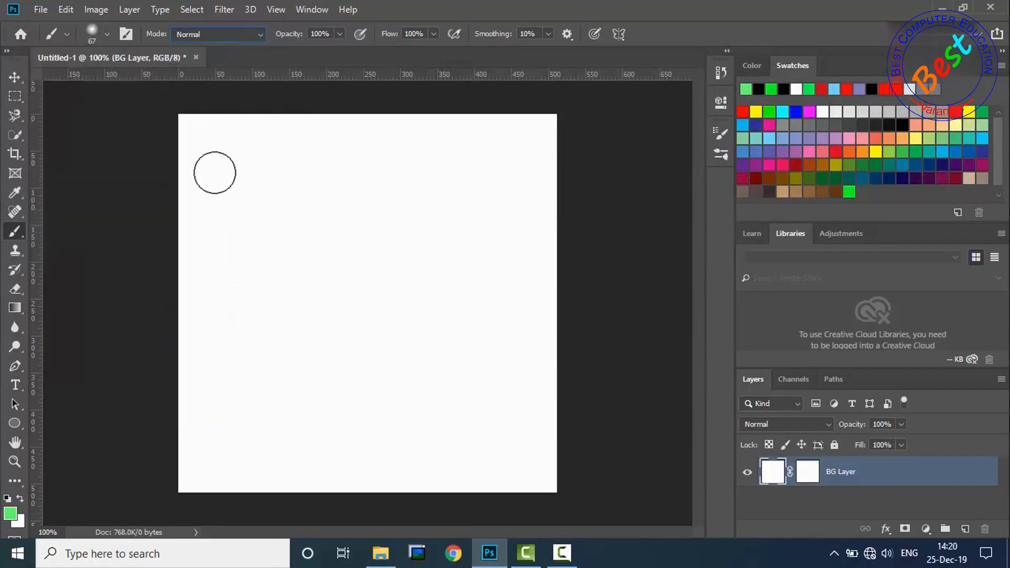
pyautogui.moveTo(199, 167); pyautogui.dragTo(405, 160)
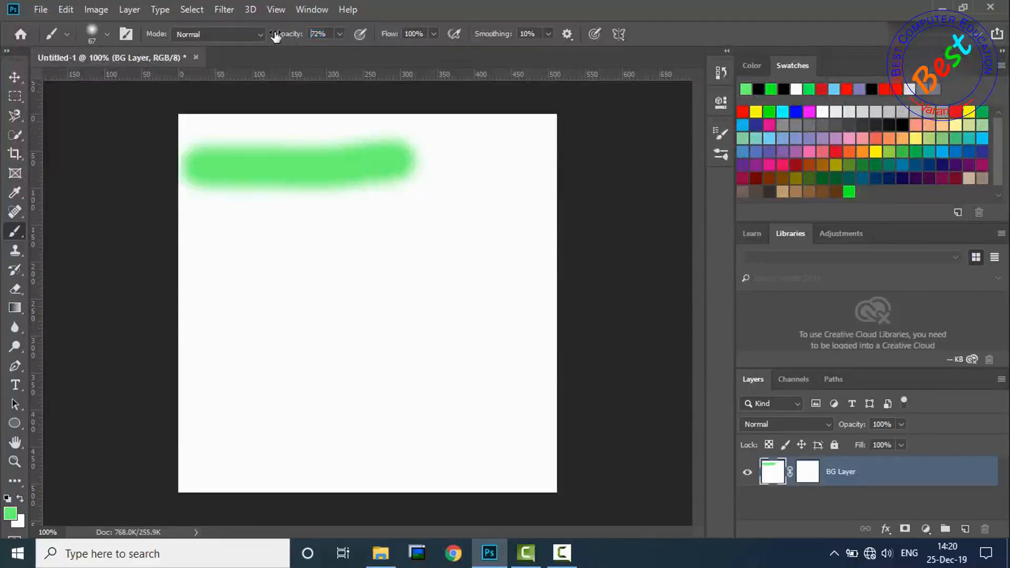
# Step: Lower the brush opacity to 30% and paint a broad horizontal band below the first green stroke
pyautogui.click(340, 34)
pyautogui.moveTo(345, 49); pyautogui.dragTo(362, 50)
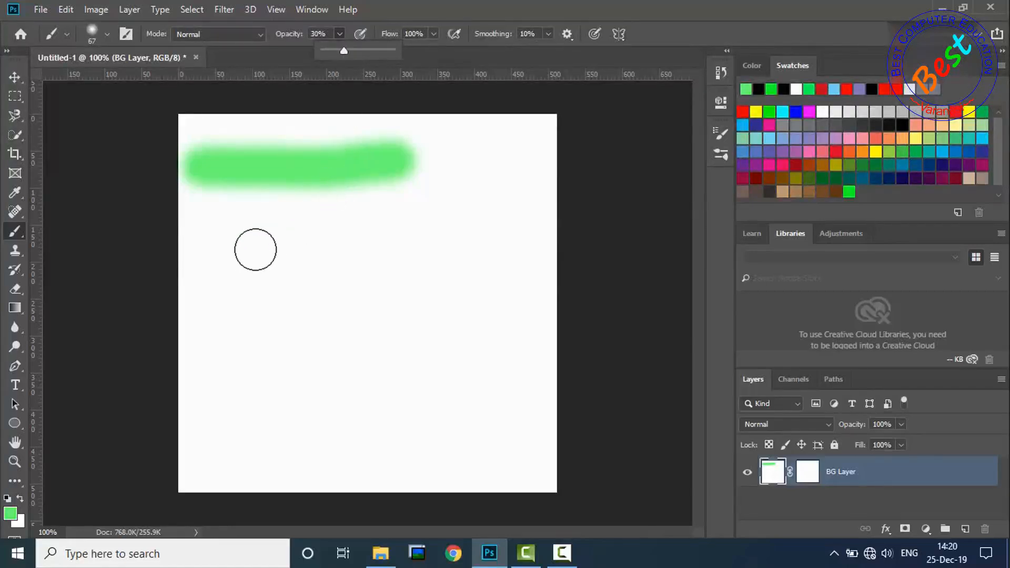
pyautogui.moveTo(218, 235); pyautogui.dragTo(369, 235)
pyautogui.moveTo(278, 236)
pyautogui.mouseDown()
pyautogui.moveTo(379, 236)
pyautogui.moveTo(228, 232)
pyautogui.moveTo(404, 235)
pyautogui.moveTo(221, 231)
pyautogui.moveTo(417, 235)
pyautogui.moveTo(215, 230)
pyautogui.moveTo(439, 229)
pyautogui.moveTo(218, 258)
pyautogui.mouseUp()
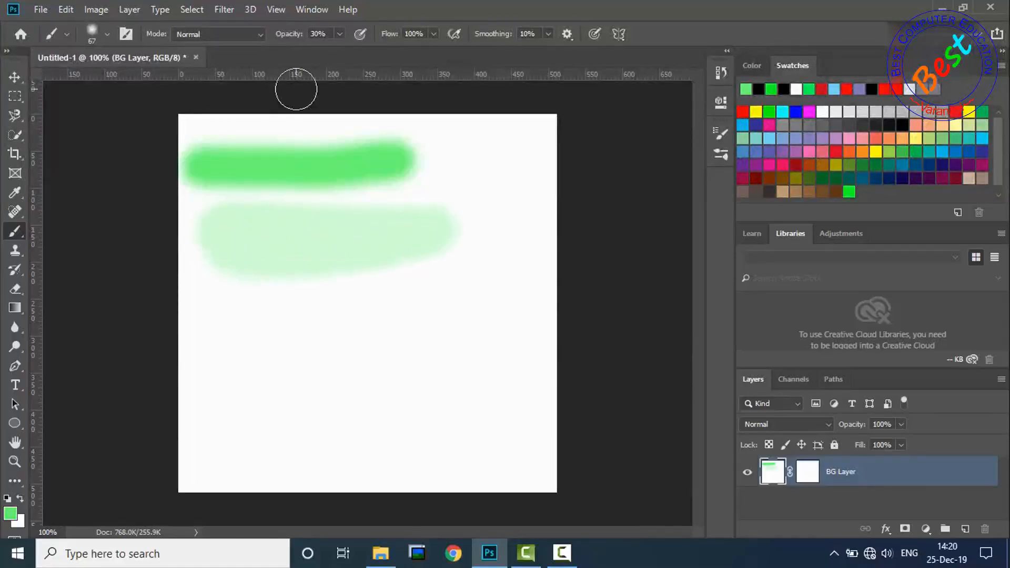
# Step: Raise the brush opacity to 100% and paint a horizontal band below the pale one and a round spot beneath it
pyautogui.click(340, 33)
pyautogui.moveTo(340, 53); pyautogui.dragTo(403, 50)
pyautogui.moveTo(215, 285)
pyautogui.mouseDown()
pyautogui.moveTo(427, 286)
pyautogui.moveTo(337, 291)
pyautogui.moveTo(249, 280)
pyautogui.moveTo(276, 280)
pyautogui.mouseUp()
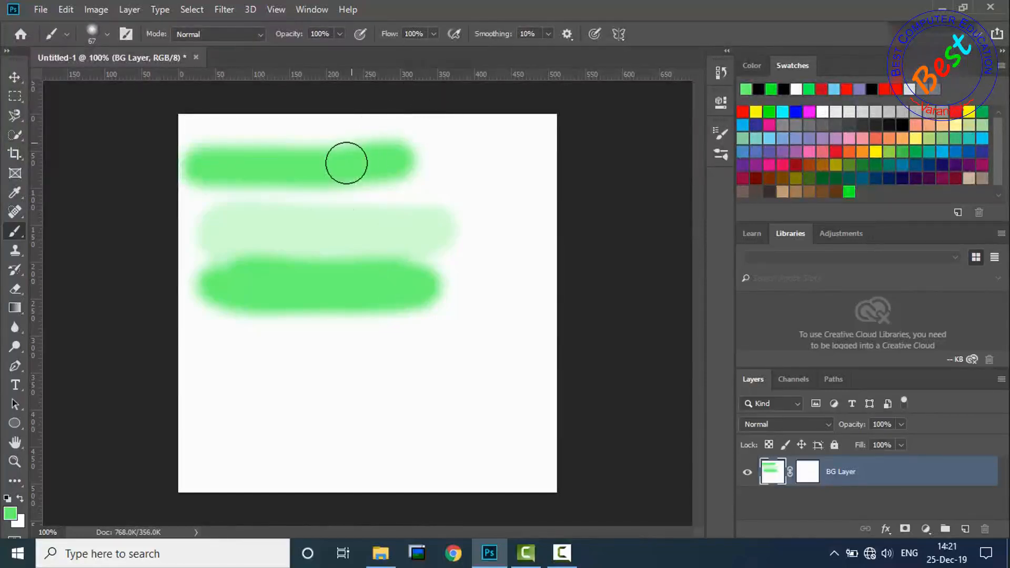
pyautogui.moveTo(310, 414)
pyautogui.mouseDown()
pyautogui.moveTo(337, 394)
pyautogui.moveTo(291, 406)
pyautogui.moveTo(335, 411)
pyautogui.moveTo(313, 391)
pyautogui.moveTo(302, 409)
pyautogui.moveTo(338, 389)
pyautogui.moveTo(303, 398)
pyautogui.moveTo(329, 424)
pyautogui.mouseUp()
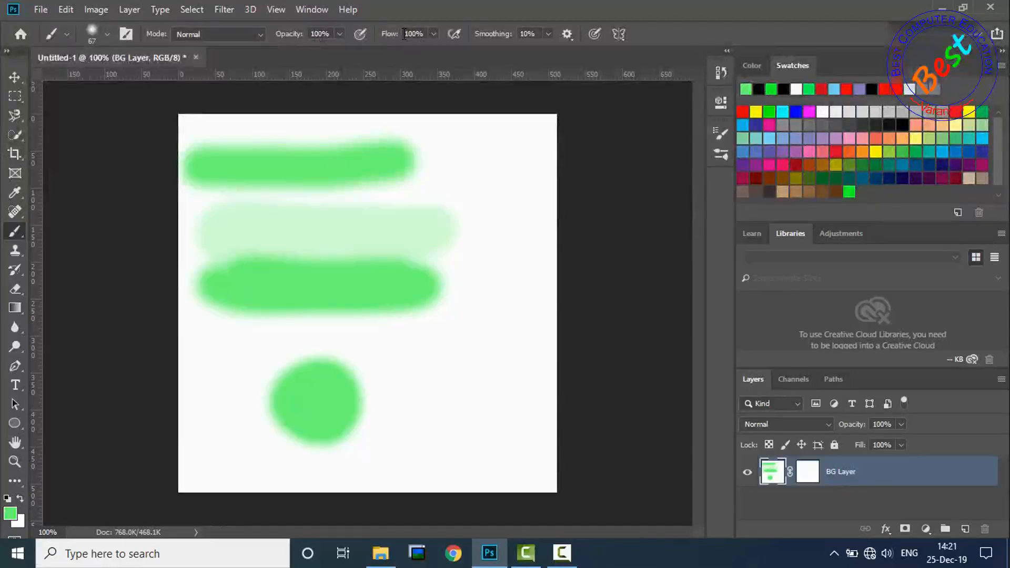
# Step: Lower the brush flow to 31% and paint a round spot beside the lower one and another near the canvas's upper-right corner
pyautogui.click(433, 34)
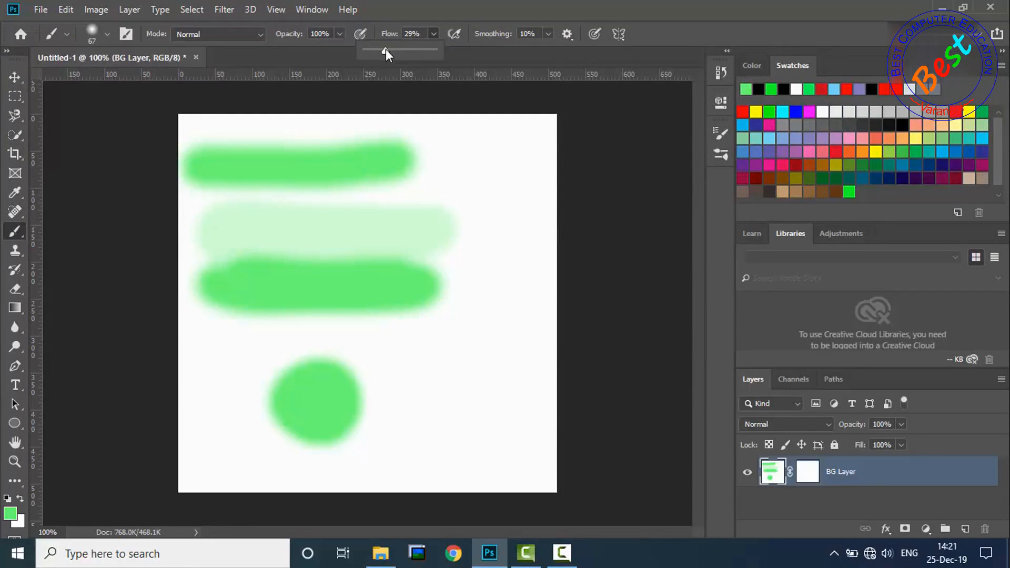
pyautogui.click(412, 34)
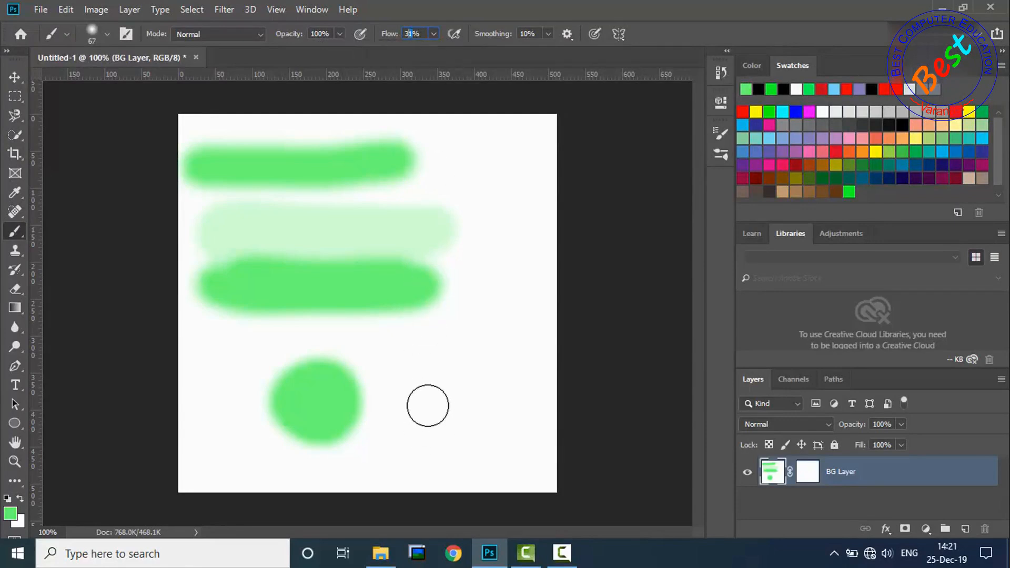
pyautogui.click(438, 395)
pyautogui.moveTo(439, 395)
pyautogui.mouseDown()
pyautogui.moveTo(464, 388)
pyautogui.moveTo(438, 396)
pyautogui.moveTo(450, 388)
pyautogui.moveTo(453, 409)
pyautogui.moveTo(442, 398)
pyautogui.moveTo(456, 410)
pyautogui.moveTo(444, 402)
pyautogui.moveTo(456, 396)
pyautogui.moveTo(442, 414)
pyautogui.moveTo(453, 370)
pyautogui.moveTo(466, 410)
pyautogui.moveTo(444, 427)
pyautogui.moveTo(454, 382)
pyautogui.moveTo(465, 407)
pyautogui.moveTo(428, 407)
pyautogui.moveTo(430, 393)
pyautogui.moveTo(462, 404)
pyautogui.moveTo(436, 402)
pyautogui.moveTo(440, 393)
pyautogui.moveTo(460, 406)
pyautogui.moveTo(435, 397)
pyautogui.moveTo(451, 383)
pyautogui.moveTo(457, 406)
pyautogui.moveTo(444, 388)
pyautogui.mouseUp()
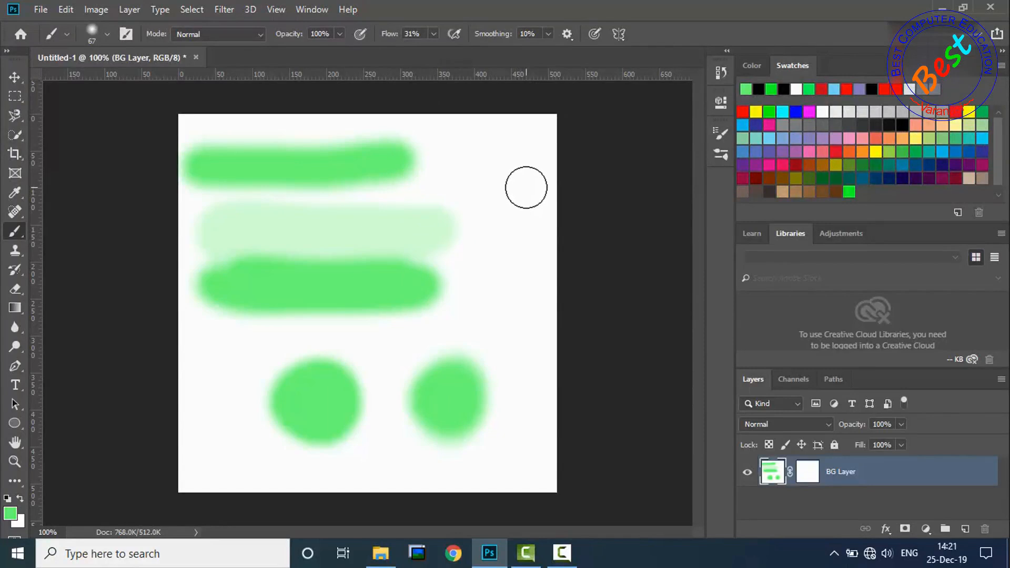
pyautogui.moveTo(526, 188)
pyautogui.mouseDown()
pyautogui.moveTo(501, 181)
pyautogui.moveTo(520, 201)
pyautogui.moveTo(514, 171)
pyautogui.moveTo(510, 199)
pyautogui.moveTo(514, 172)
pyautogui.moveTo(526, 190)
pyautogui.moveTo(514, 168)
pyautogui.moveTo(520, 200)
pyautogui.moveTo(507, 176)
pyautogui.moveTo(523, 181)
pyautogui.moveTo(499, 188)
pyautogui.moveTo(523, 169)
pyautogui.moveTo(496, 191)
pyautogui.moveTo(510, 169)
pyautogui.moveTo(519, 198)
pyautogui.moveTo(506, 191)
pyautogui.mouseUp()
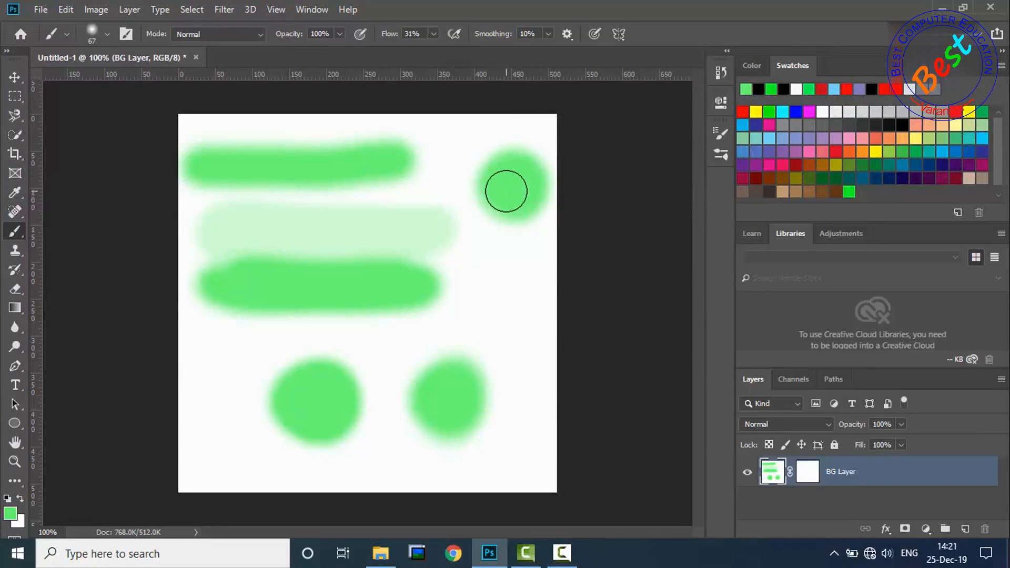
pyautogui.moveTo(505, 189)
pyautogui.mouseDown()
pyautogui.moveTo(527, 185)
pyautogui.moveTo(516, 180)
pyautogui.mouseUp()
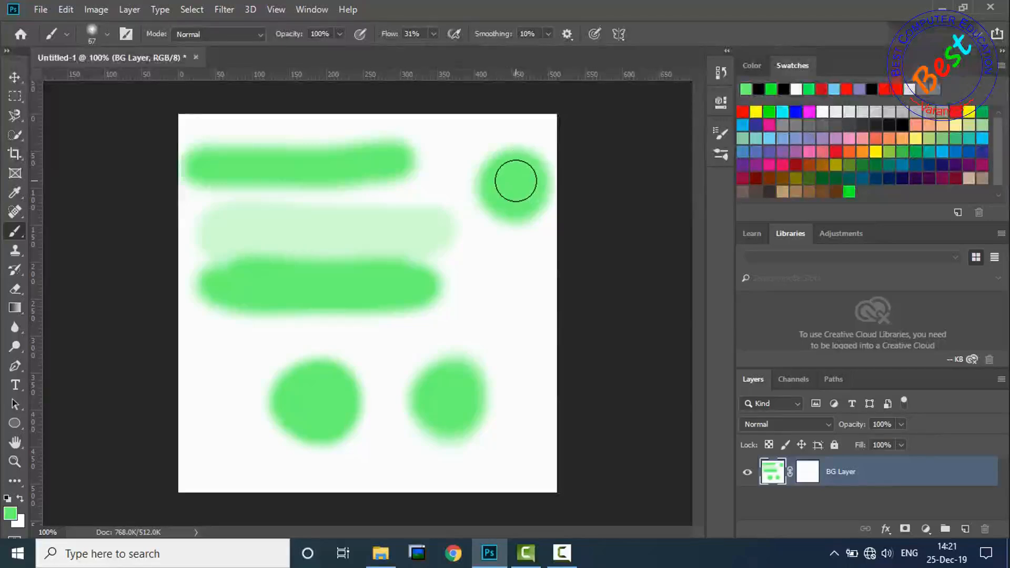
# Step: Raise the brush flow to 100% and paint a round spot below the upper-right one
pyautogui.click(433, 33)
pyautogui.moveTo(438, 49); pyautogui.dragTo(502, 49)
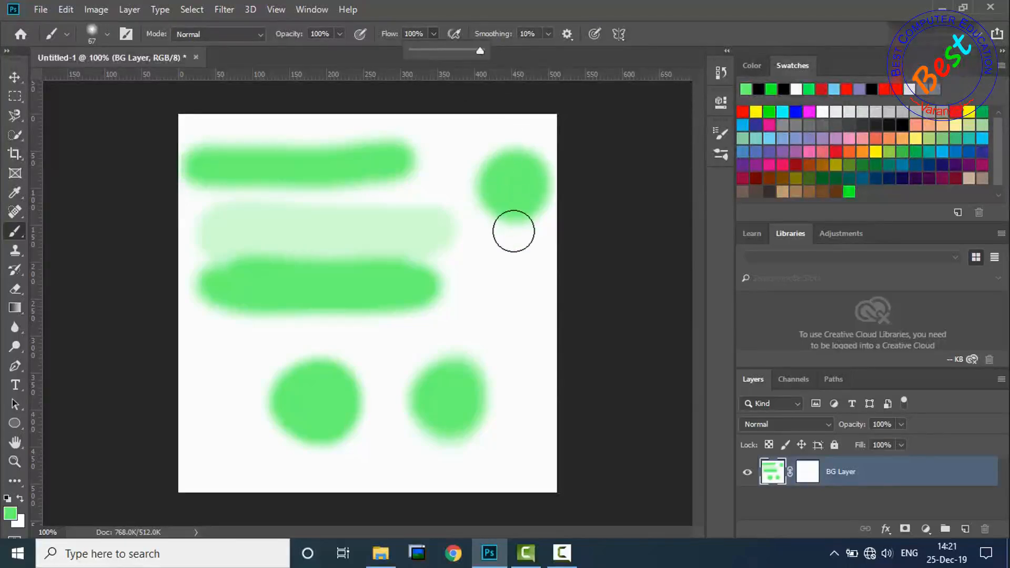
pyautogui.moveTo(501, 311)
pyautogui.mouseDown()
pyautogui.moveTo(493, 286)
pyautogui.moveTo(524, 301)
pyautogui.moveTo(503, 317)
pyautogui.moveTo(517, 293)
pyautogui.mouseUp()
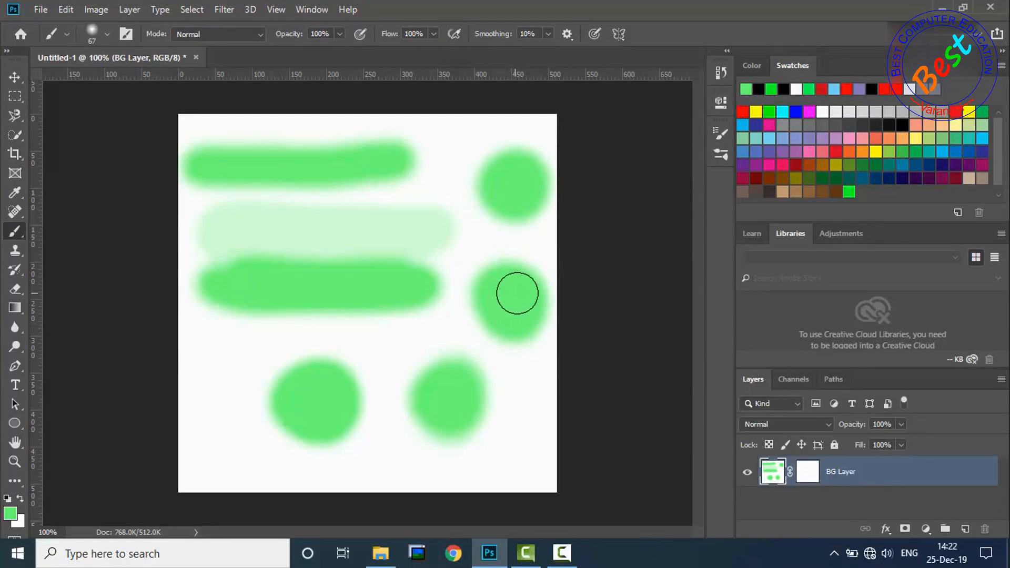
# Step: Lower the brush flow to 1%, build up a faint spot near the canvas's lower-left side, and restore the flow to 100%
pyautogui.click(433, 33)
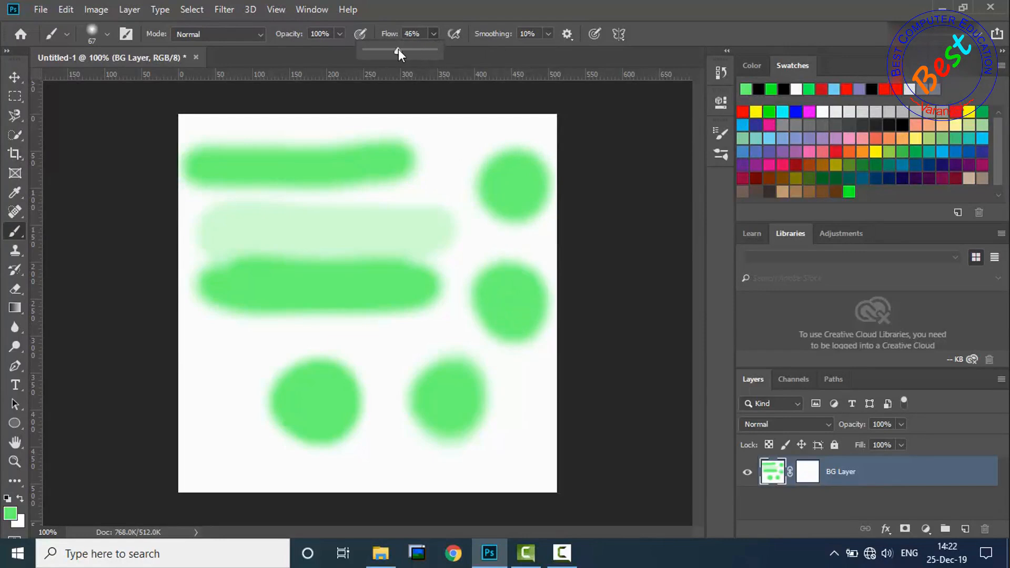
pyautogui.moveTo(201, 365)
pyautogui.mouseDown()
pyautogui.moveTo(243, 375)
pyautogui.moveTo(199, 350)
pyautogui.moveTo(211, 378)
pyautogui.moveTo(225, 362)
pyautogui.moveTo(213, 367)
pyautogui.moveTo(220, 403)
pyautogui.moveTo(200, 364)
pyautogui.moveTo(239, 377)
pyautogui.moveTo(197, 366)
pyautogui.moveTo(233, 381)
pyautogui.moveTo(222, 348)
pyautogui.moveTo(198, 373)
pyautogui.moveTo(216, 384)
pyautogui.moveTo(222, 368)
pyautogui.moveTo(186, 366)
pyautogui.moveTo(223, 385)
pyautogui.moveTo(228, 359)
pyautogui.moveTo(191, 354)
pyautogui.moveTo(229, 375)
pyautogui.moveTo(213, 344)
pyautogui.moveTo(189, 349)
pyautogui.moveTo(209, 388)
pyautogui.moveTo(216, 371)
pyautogui.moveTo(187, 356)
pyautogui.moveTo(194, 384)
pyautogui.moveTo(224, 374)
pyautogui.moveTo(183, 389)
pyautogui.moveTo(192, 371)
pyautogui.moveTo(211, 373)
pyautogui.moveTo(227, 395)
pyautogui.moveTo(216, 350)
pyautogui.moveTo(194, 374)
pyautogui.moveTo(224, 377)
pyautogui.moveTo(206, 357)
pyautogui.moveTo(231, 387)
pyautogui.moveTo(217, 362)
pyautogui.moveTo(185, 373)
pyautogui.moveTo(225, 371)
pyautogui.moveTo(200, 365)
pyautogui.mouseUp()
pyautogui.click(433, 33)
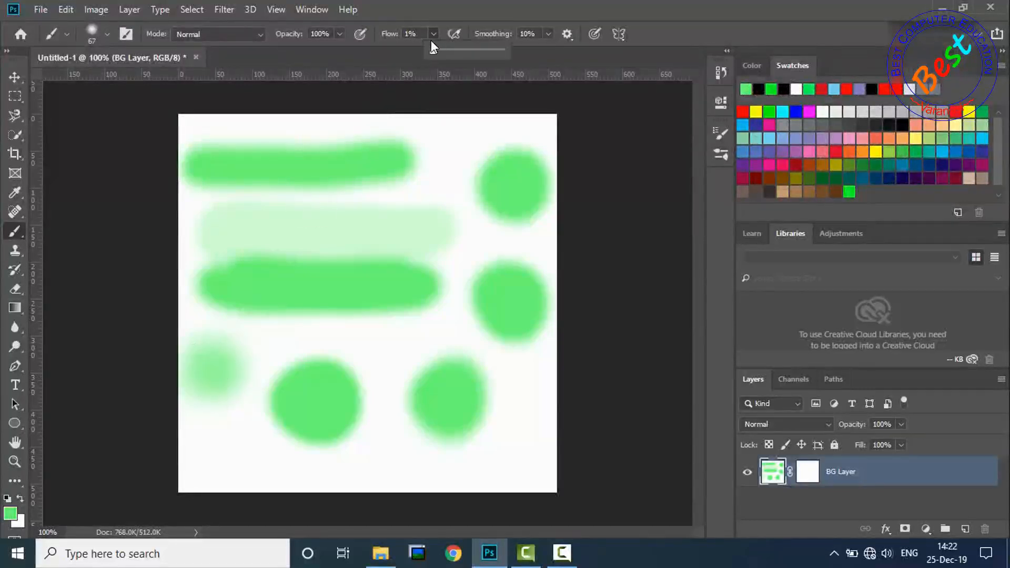
pyautogui.moveTo(433, 50); pyautogui.dragTo(515, 49)
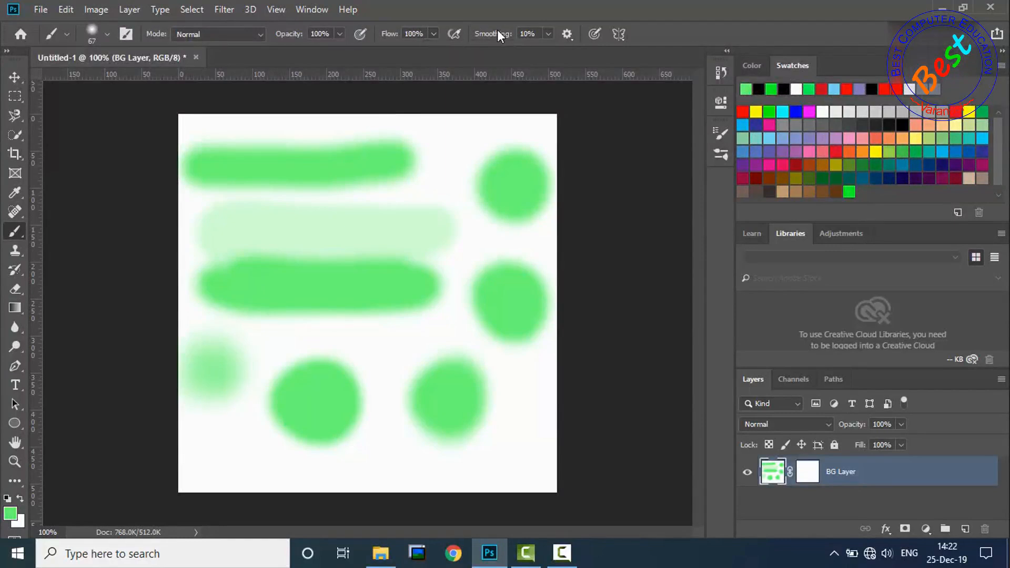
# Step: Set the brush smoothing to 100%
pyautogui.click(548, 34)
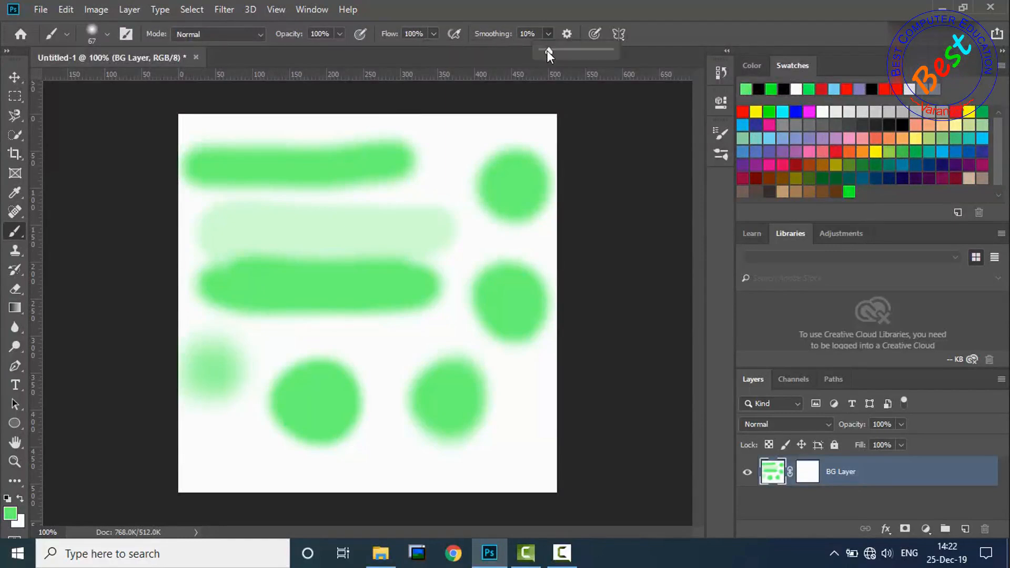
pyautogui.moveTo(547, 50); pyautogui.dragTo(623, 50)
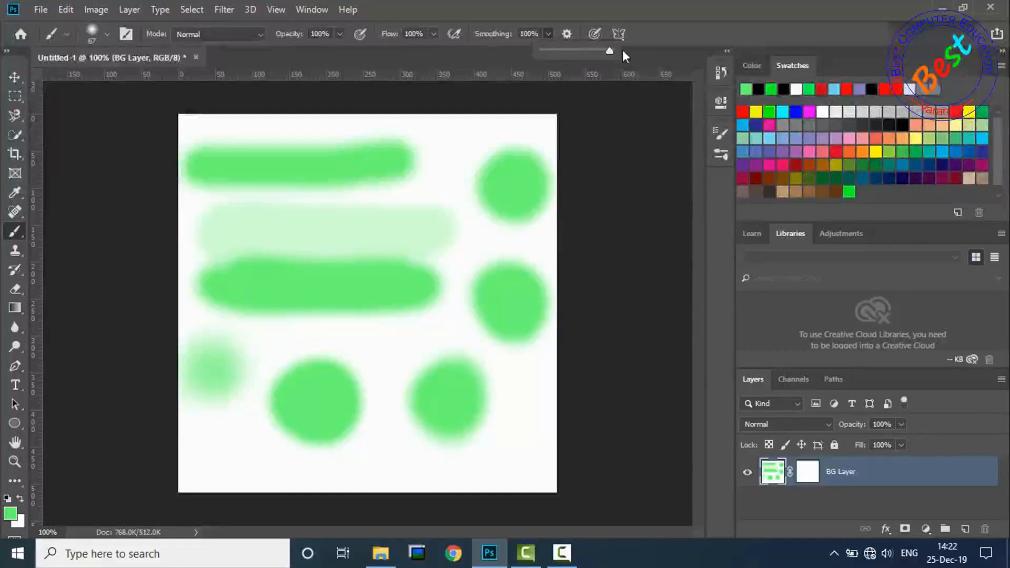
pyautogui.click(548, 34)
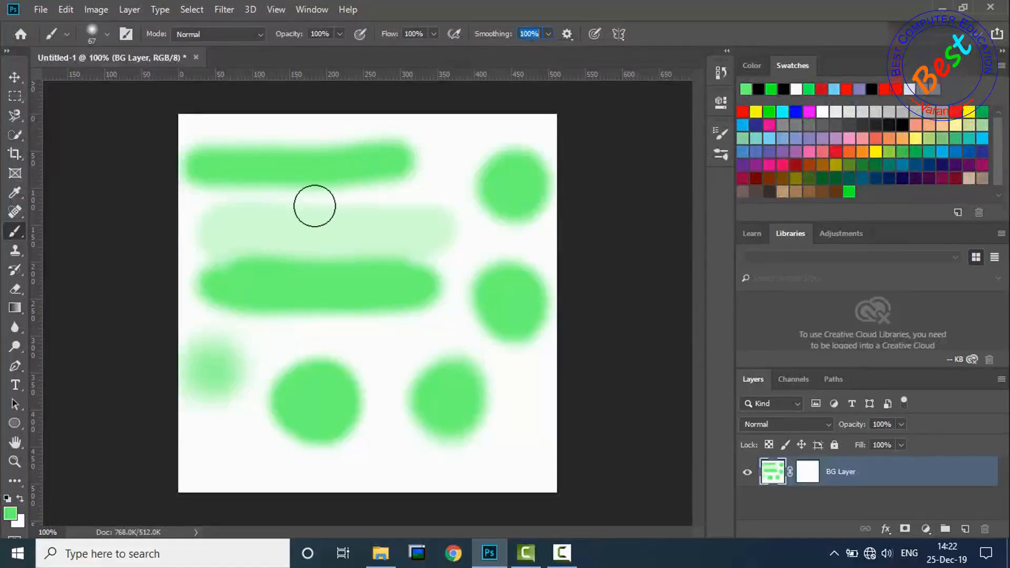
# Step: Undo every green band and spot to clear the canvas again
pyautogui.hotkey('ctrl', 'z')
pyautogui.hotkey('ctrl', 'z')
pyautogui.hotkey('ctrl', 'z')
pyautogui.hotkey('ctrl', 'z')
pyautogui.hotkey('ctrl', 'z')
pyautogui.hotkey('ctrl', 'z')
pyautogui.hotkey('ctrl', 'z')
pyautogui.hotkey('ctrl', 'z')
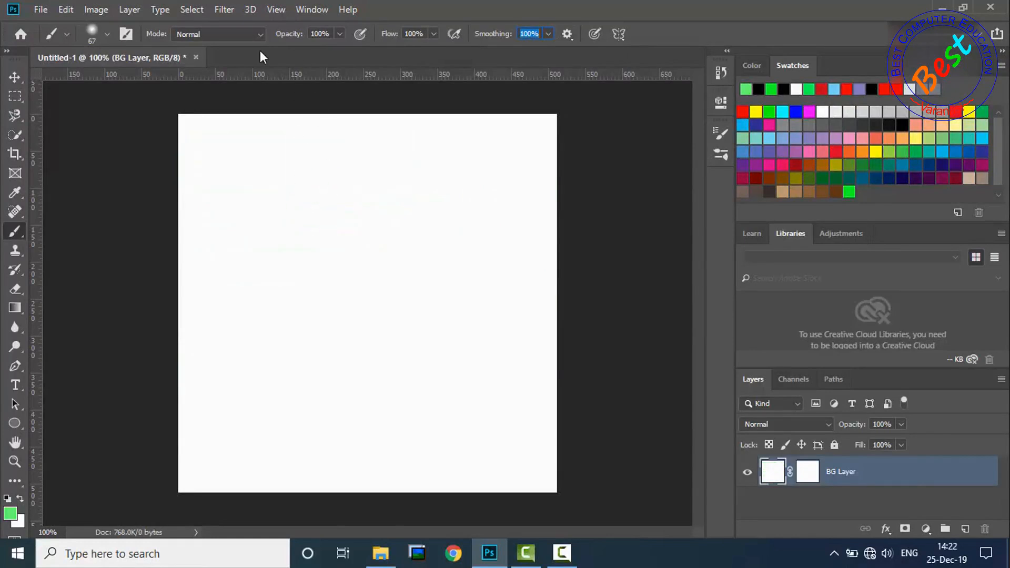
# Step: Change the foreground color to blue (031bff)
pyautogui.click(10, 513)
pyautogui.moveTo(513, 202); pyautogui.dragTo(513, 167)
pyautogui.click(496, 102)
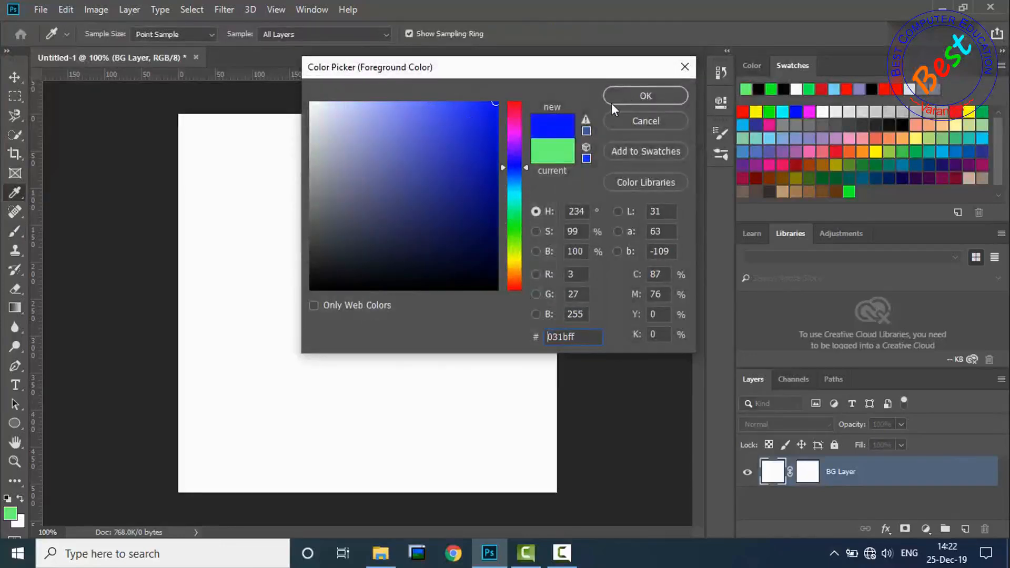
pyautogui.click(640, 99)
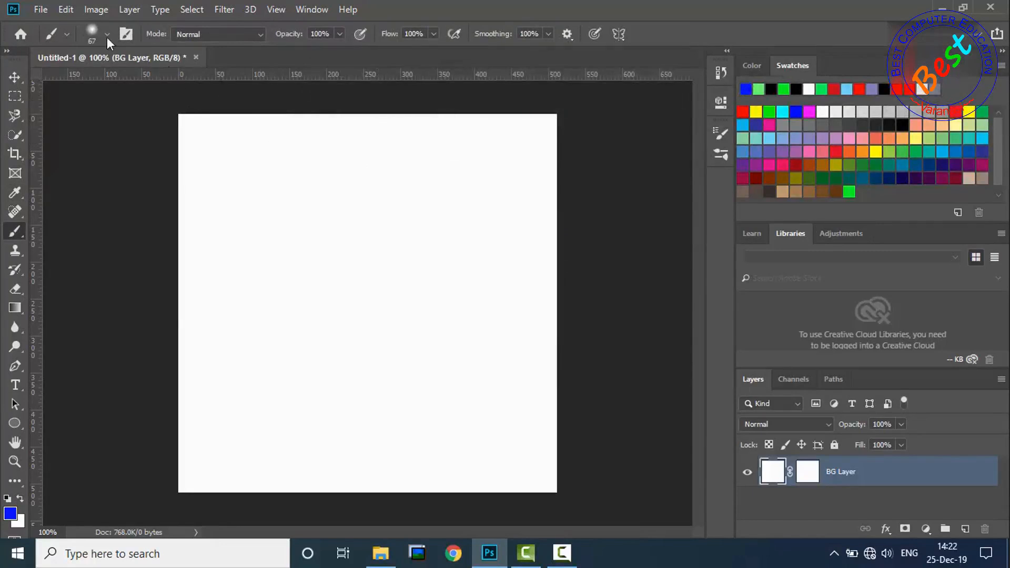
# Step: Reduce the brush size to 23 px and paint a looping blue stroke in the upper half of the canvas
pyautogui.click(107, 34)
pyautogui.moveTo(111, 80); pyautogui.dragTo(93, 78)
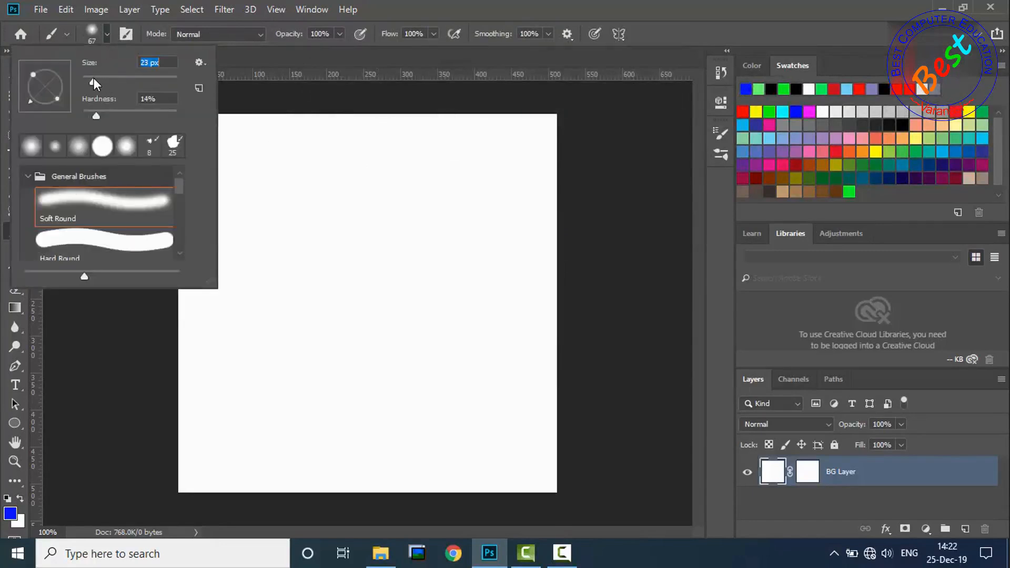
pyautogui.click(241, 137)
pyautogui.moveTo(242, 139)
pyautogui.mouseDown()
pyautogui.moveTo(484, 147)
pyautogui.moveTo(488, 164)
pyautogui.moveTo(457, 184)
pyautogui.moveTo(425, 187)
pyautogui.moveTo(309, 153)
pyautogui.moveTo(292, 168)
pyautogui.moveTo(275, 250)
pyautogui.mouseUp()
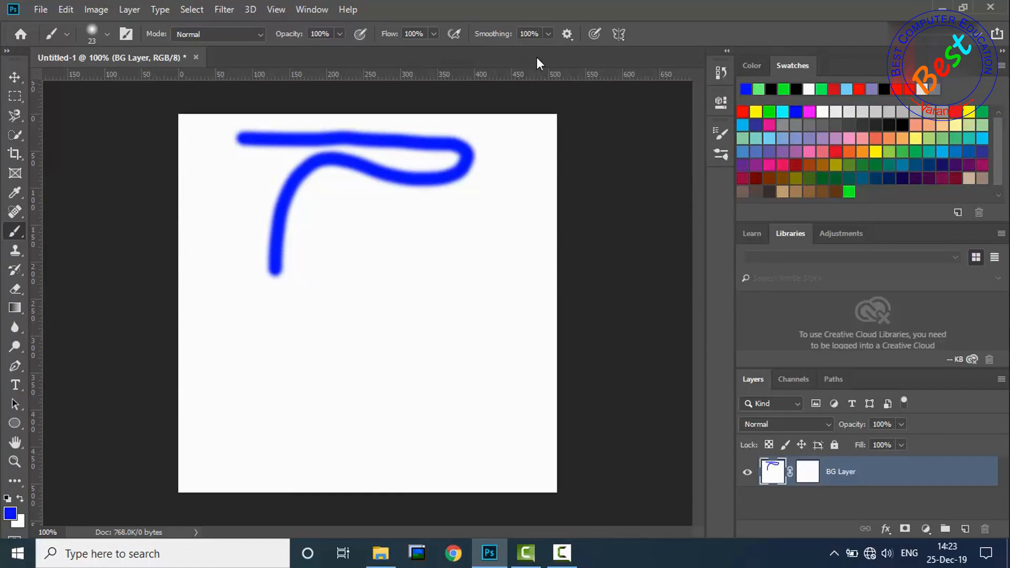
# Step: Set the brush smoothing to 0% and paint a winding blue stroke below the first one
pyautogui.click(548, 34)
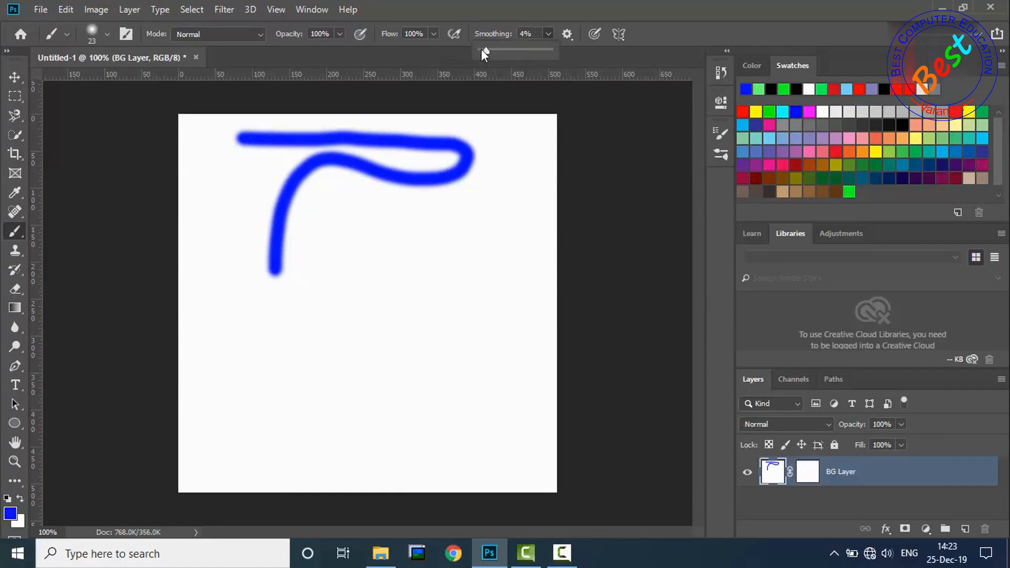
pyautogui.moveTo(425, 216)
pyautogui.mouseDown()
pyautogui.moveTo(426, 280)
pyautogui.moveTo(363, 263)
pyautogui.moveTo(360, 302)
pyautogui.moveTo(428, 335)
pyautogui.moveTo(390, 331)
pyautogui.moveTo(387, 364)
pyautogui.moveTo(315, 354)
pyautogui.moveTo(269, 315)
pyautogui.mouseUp()
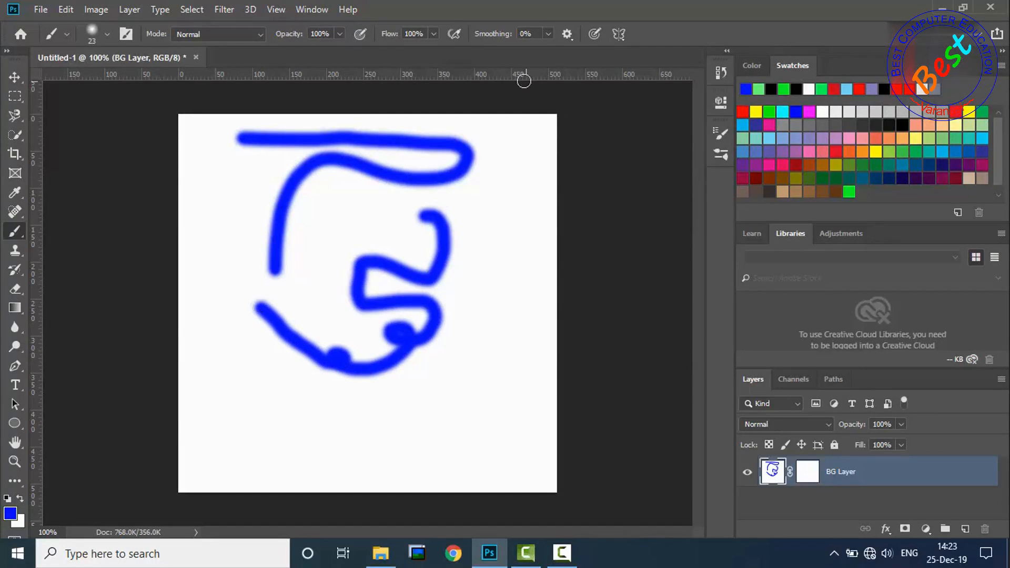
# Step: Set the brush smoothing to 100% and paint a wavy vertical blue stroke along the canvas's right edge
pyautogui.click(549, 33)
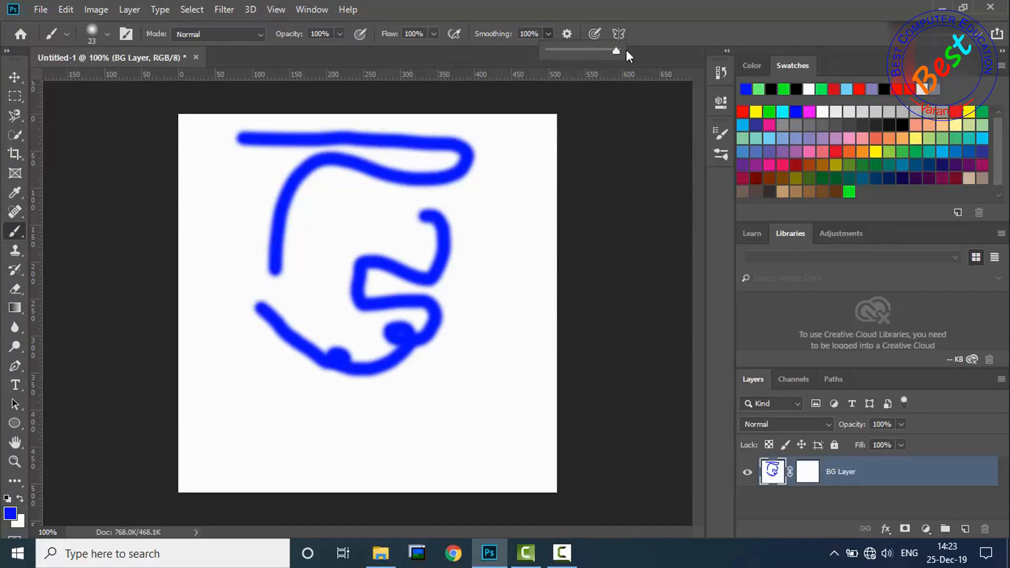
pyautogui.click(525, 141)
pyautogui.moveTo(525, 162)
pyautogui.mouseDown()
pyautogui.moveTo(526, 201)
pyautogui.moveTo(546, 244)
pyautogui.moveTo(516, 302)
pyautogui.moveTo(521, 340)
pyautogui.moveTo(539, 365)
pyautogui.moveTo(523, 393)
pyautogui.mouseUp()
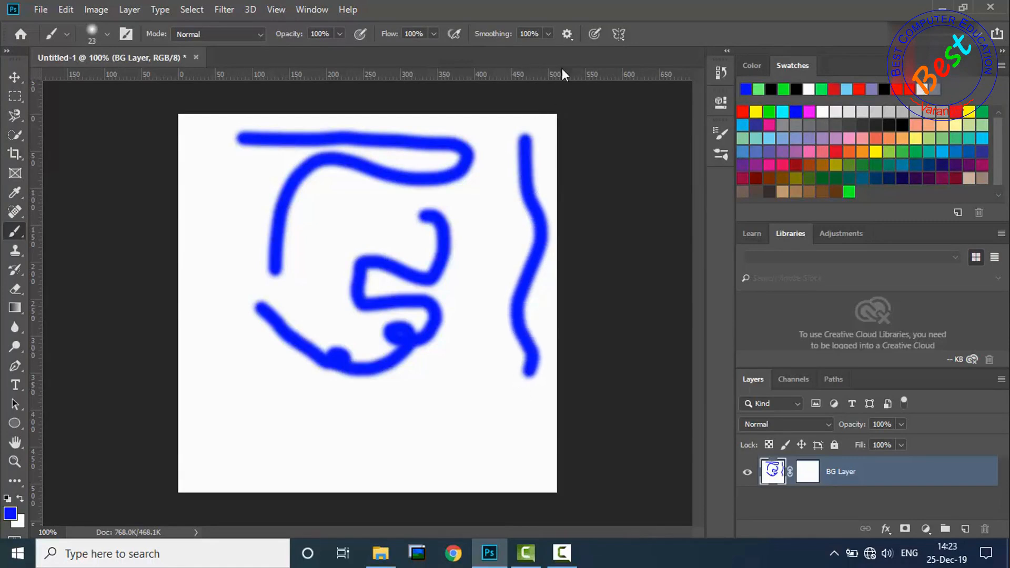
# Step: Enable Pulled String Mode without Adjust for Zoom, set smoothing to 20%, and paint angular and looping blue strokes across the canvas's lower half
pyautogui.click(568, 35)
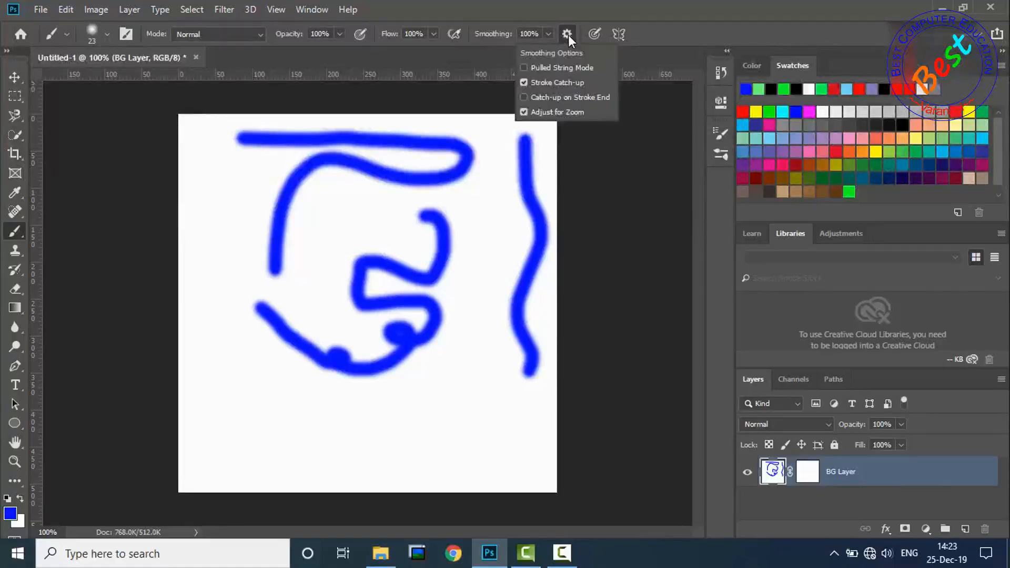
pyautogui.click(516, 32)
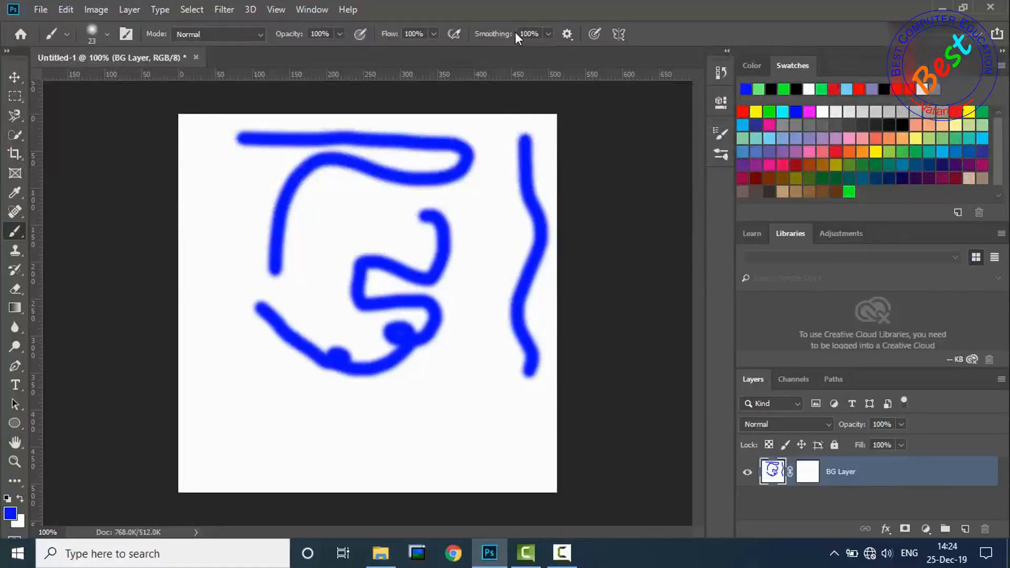
pyautogui.click(566, 33)
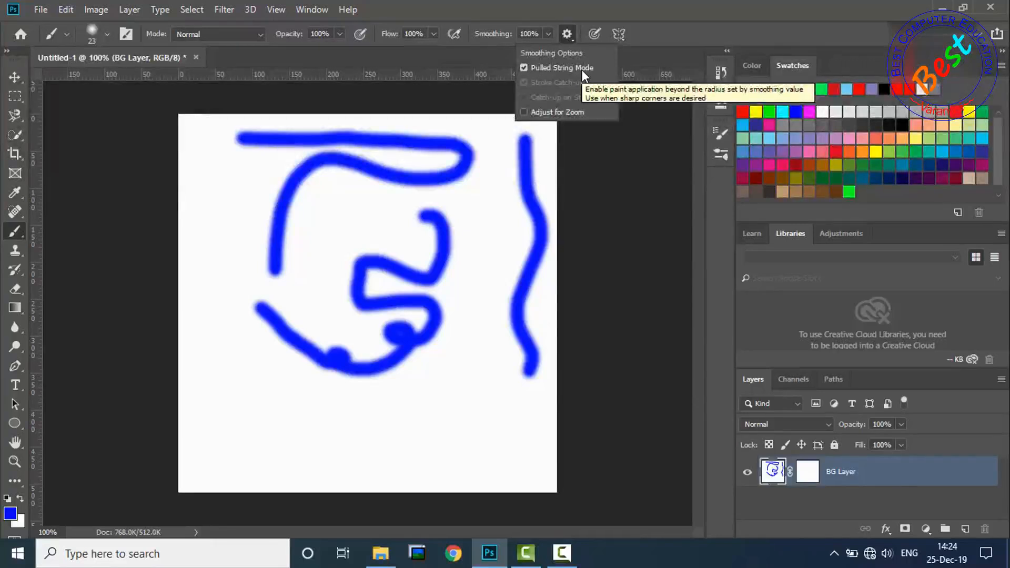
pyautogui.click(278, 181)
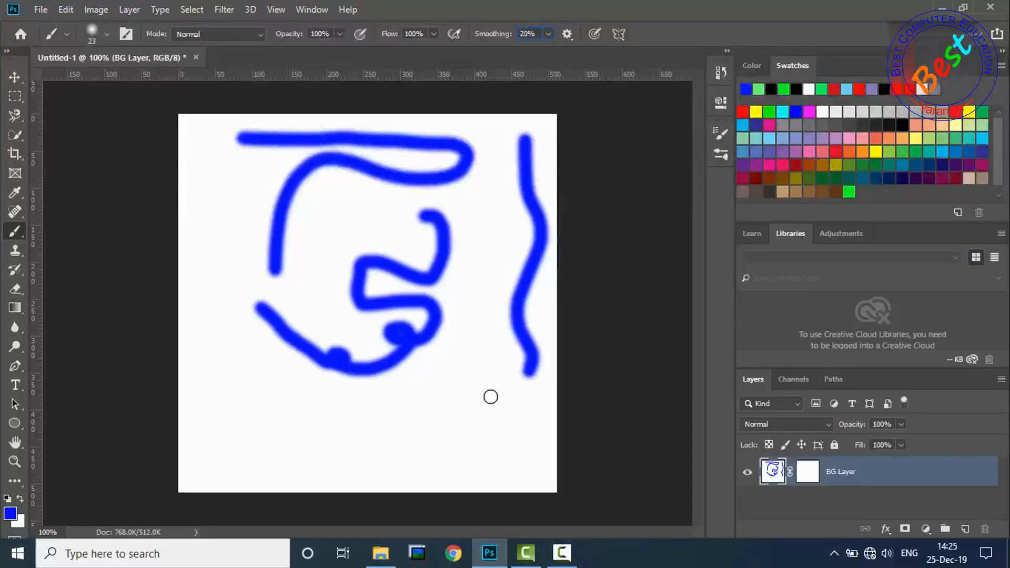
pyautogui.click(499, 414)
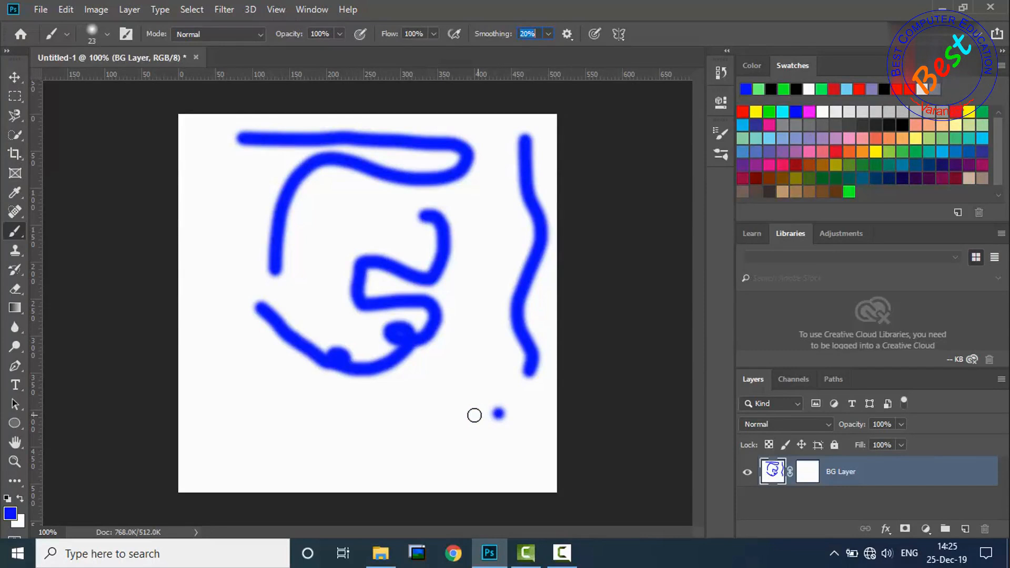
pyautogui.moveTo(460, 413)
pyautogui.mouseDown()
pyautogui.moveTo(418, 413)
pyautogui.moveTo(381, 430)
pyautogui.moveTo(421, 421)
pyautogui.moveTo(374, 433)
pyautogui.moveTo(390, 378)
pyautogui.moveTo(383, 337)
pyautogui.mouseUp()
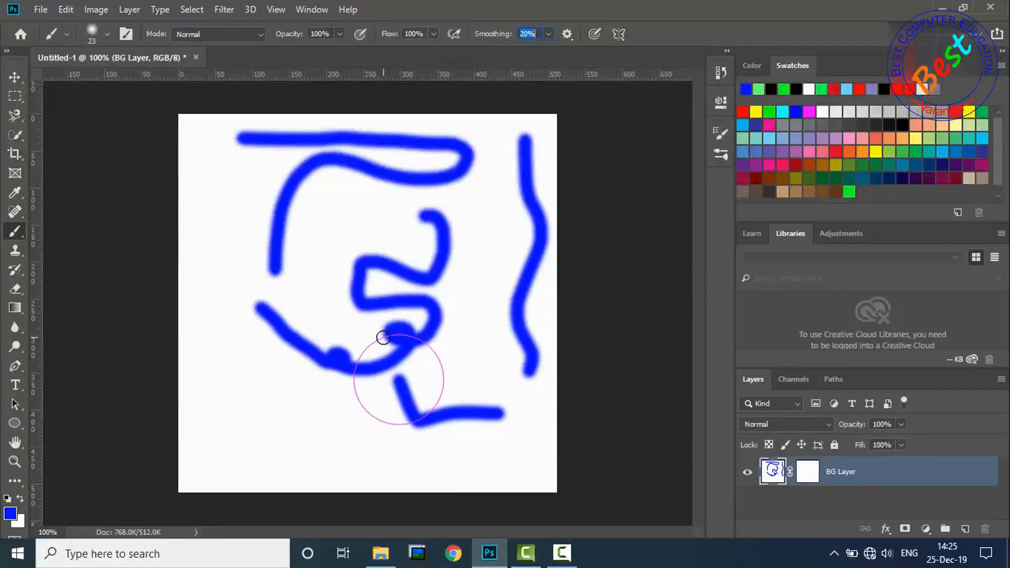
pyautogui.moveTo(407, 342)
pyautogui.mouseDown()
pyautogui.moveTo(495, 344)
pyautogui.moveTo(469, 428)
pyautogui.moveTo(483, 495)
pyautogui.moveTo(384, 489)
pyautogui.moveTo(300, 459)
pyautogui.moveTo(244, 362)
pyautogui.moveTo(398, 379)
pyautogui.moveTo(301, 419)
pyautogui.moveTo(279, 338)
pyautogui.moveTo(384, 376)
pyautogui.moveTo(257, 344)
pyautogui.moveTo(334, 275)
pyautogui.moveTo(380, 334)
pyautogui.mouseUp()
# Step: Set the brush smoothing to 81% and paint a diagonal blue stroke from the canvas's upper right toward its middle
pyautogui.click(548, 34)
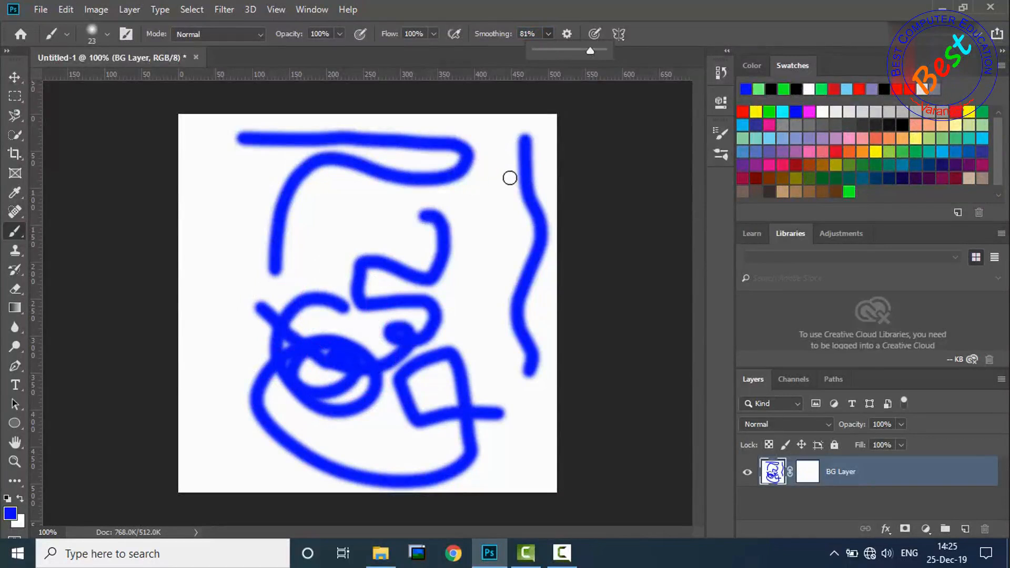
pyautogui.click(524, 130)
pyautogui.moveTo(395, 262)
pyautogui.mouseDown()
pyautogui.moveTo(268, 406)
pyautogui.moveTo(243, 389)
pyautogui.moveTo(196, 316)
pyautogui.moveTo(300, 313)
pyautogui.moveTo(369, 281)
pyautogui.moveTo(200, 305)
pyautogui.moveTo(339, 283)
pyautogui.moveTo(204, 261)
pyautogui.moveTo(169, 202)
pyautogui.mouseUp()
# Step: Set the brush smoothing to 11% and paint a short hooked blue stroke near the canvas's left edge
pyautogui.moveTo(548, 34); pyautogui.dragTo(502, 54)
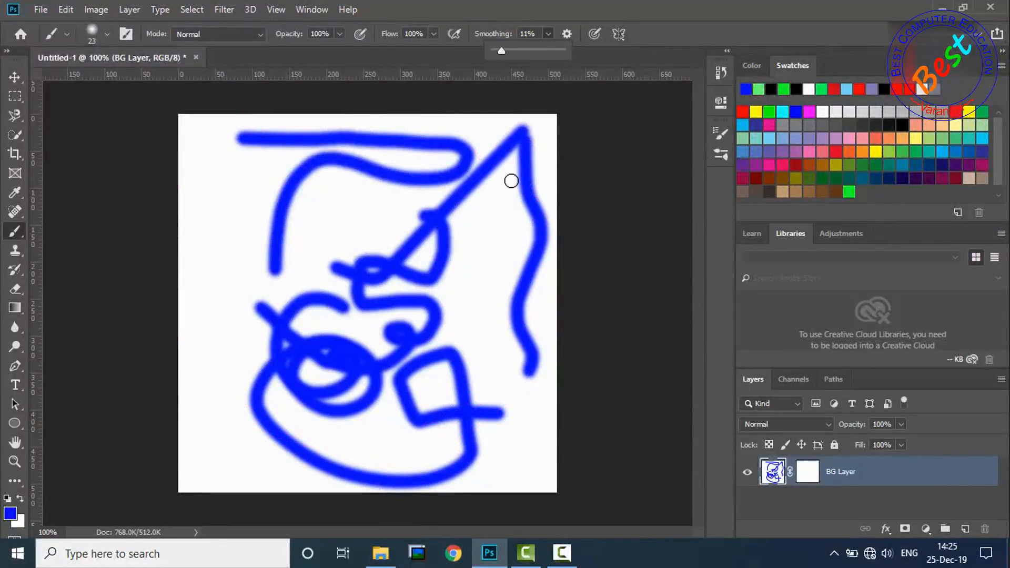
pyautogui.click(203, 264)
pyautogui.moveTo(203, 263)
pyautogui.mouseDown()
pyautogui.moveTo(263, 253)
pyautogui.moveTo(223, 329)
pyautogui.mouseUp()
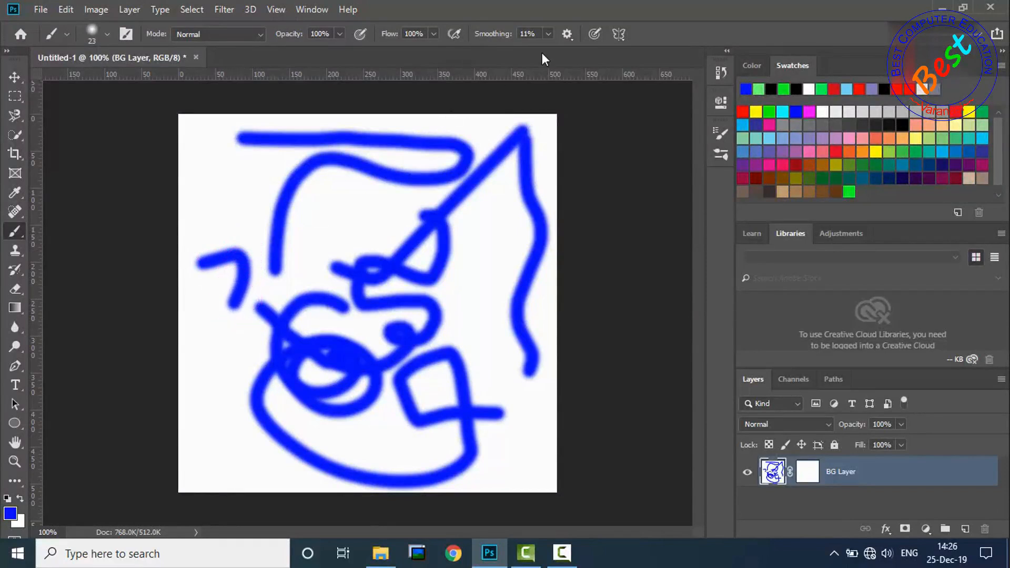
# Step: Set the brush smoothing to 8%, turn off Pulled String Mode, and paint a looping vertical blue stroke inside the right-hand wavy stroke
pyautogui.click(548, 34)
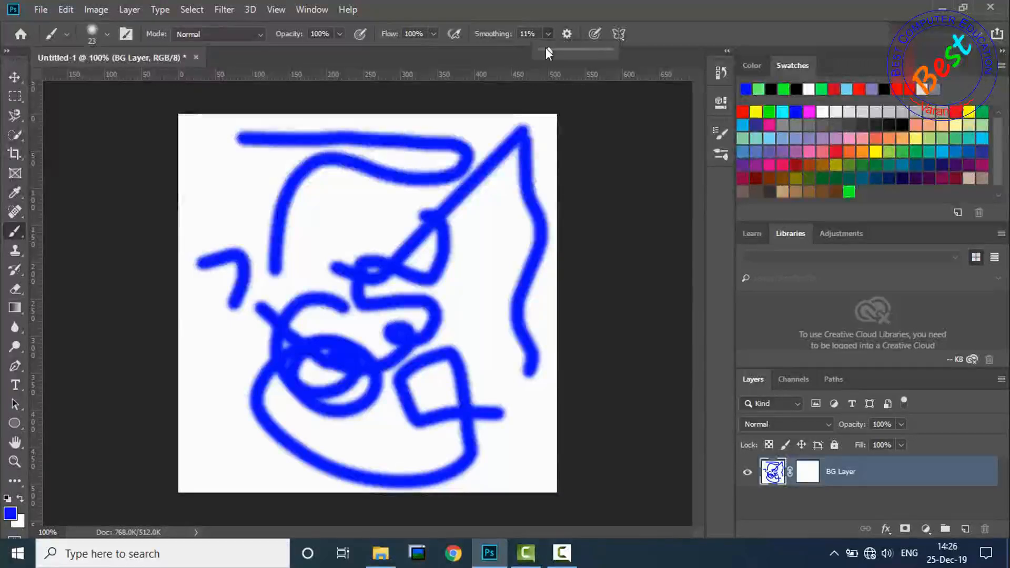
pyautogui.click(566, 31)
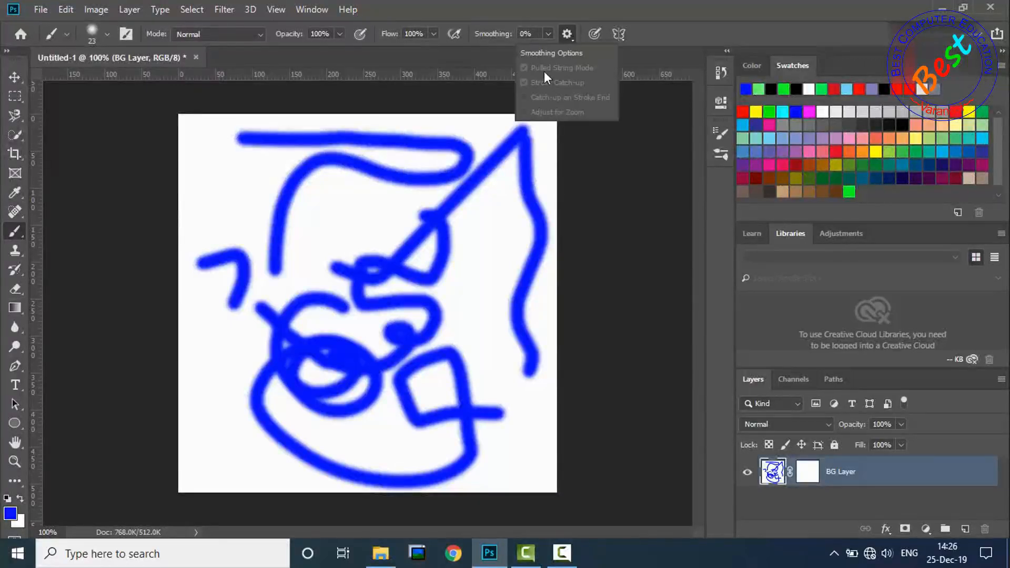
pyautogui.click(549, 34)
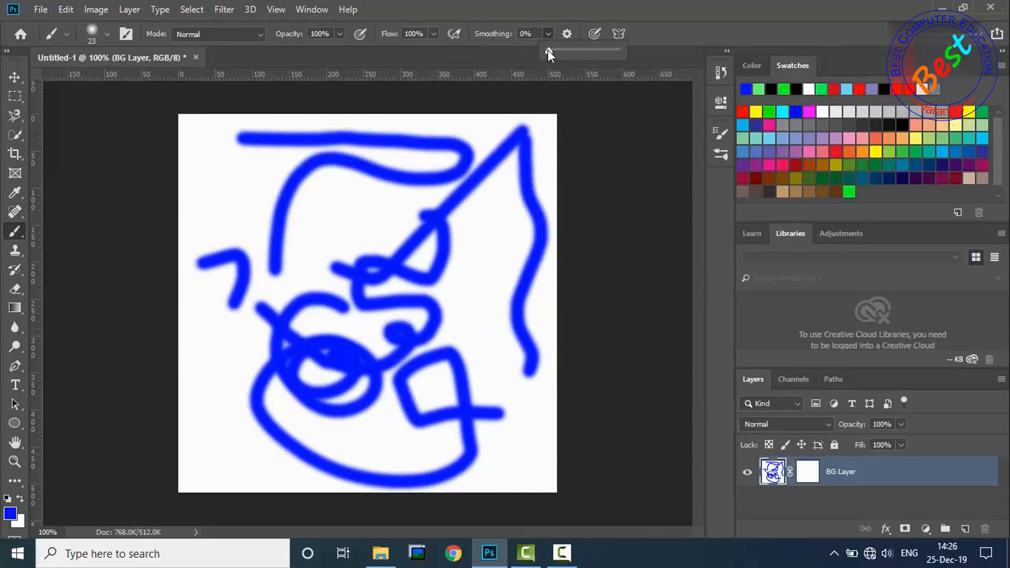
pyautogui.click(566, 33)
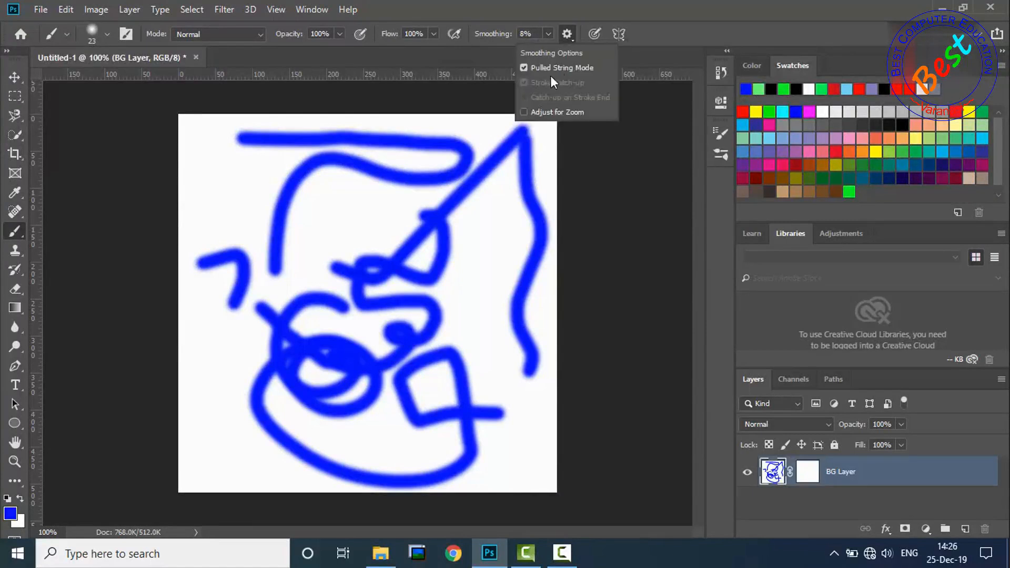
pyautogui.click(528, 68)
pyautogui.moveTo(503, 186)
pyautogui.mouseDown()
pyautogui.moveTo(501, 289)
pyautogui.moveTo(480, 357)
pyautogui.moveTo(501, 368)
pyautogui.moveTo(513, 295)
pyautogui.mouseUp()
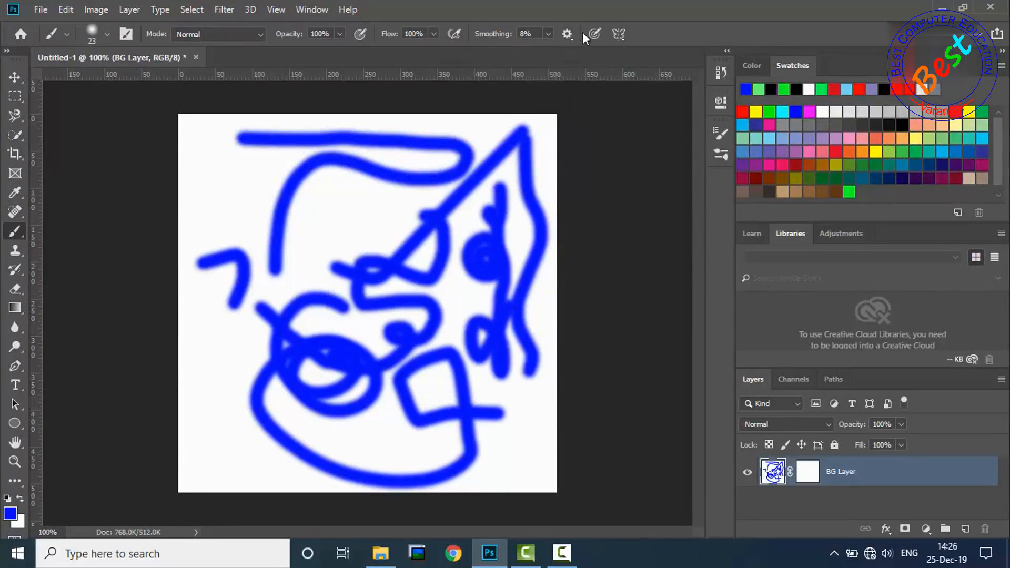
# Step: Turn off Stroke Catch-up and try a blue stroke down the canvas's left side
pyautogui.click(567, 34)
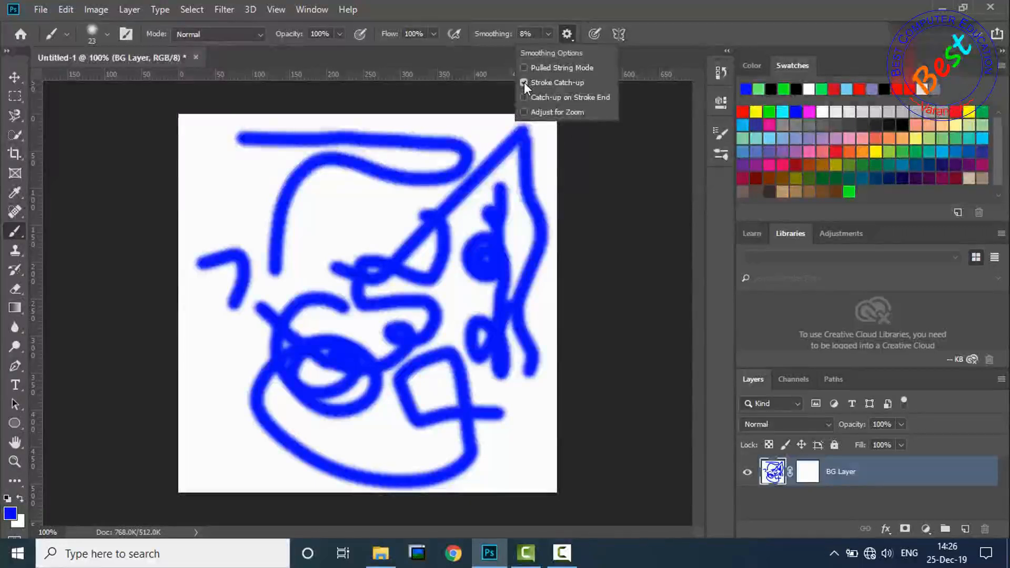
pyautogui.click(192, 131)
pyautogui.moveTo(192, 131)
pyautogui.mouseDown()
pyautogui.moveTo(190, 293)
pyautogui.moveTo(214, 291)
pyautogui.moveTo(210, 315)
pyautogui.moveTo(184, 340)
pyautogui.moveTo(219, 346)
pyautogui.moveTo(198, 394)
pyautogui.moveTo(261, 457)
pyautogui.mouseUp()
# Step: Set the brush smoothing to 98% and paint a wavy vertical blue stroke along the canvas's left edge
pyautogui.click(548, 33)
pyautogui.moveTo(547, 50); pyautogui.dragTo(610, 50)
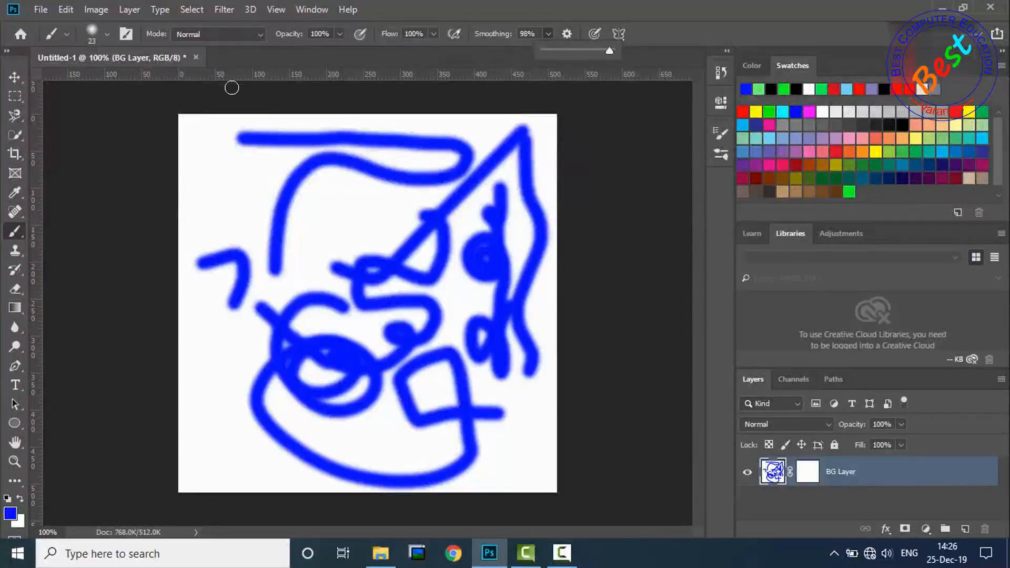
pyautogui.click(197, 138)
pyautogui.moveTo(193, 158)
pyautogui.mouseDown()
pyautogui.moveTo(203, 164)
pyautogui.moveTo(185, 200)
pyautogui.moveTo(193, 298)
pyautogui.moveTo(215, 310)
pyautogui.moveTo(190, 374)
pyautogui.mouseUp()
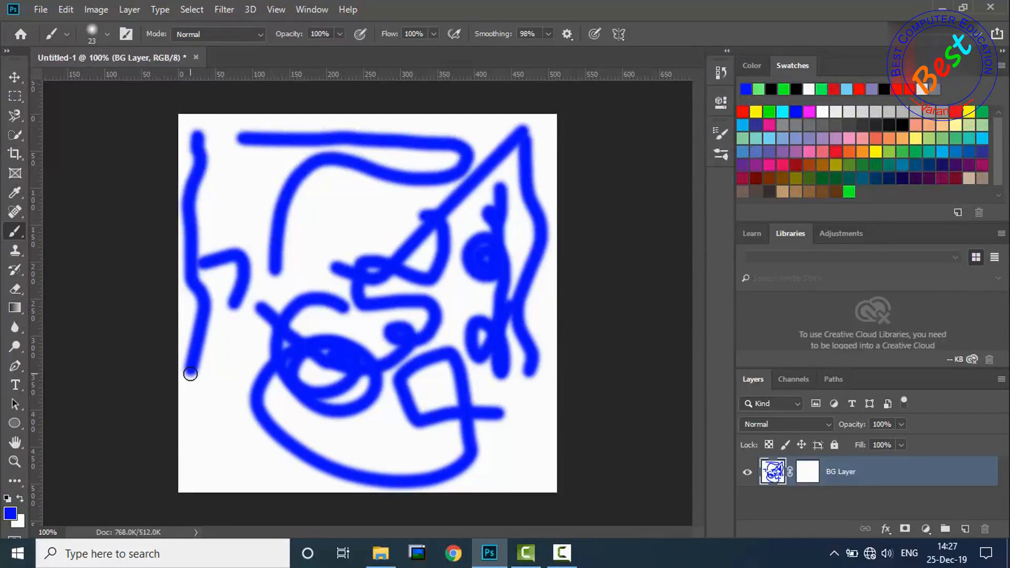
pyautogui.moveTo(190, 375); pyautogui.dragTo(198, 407)
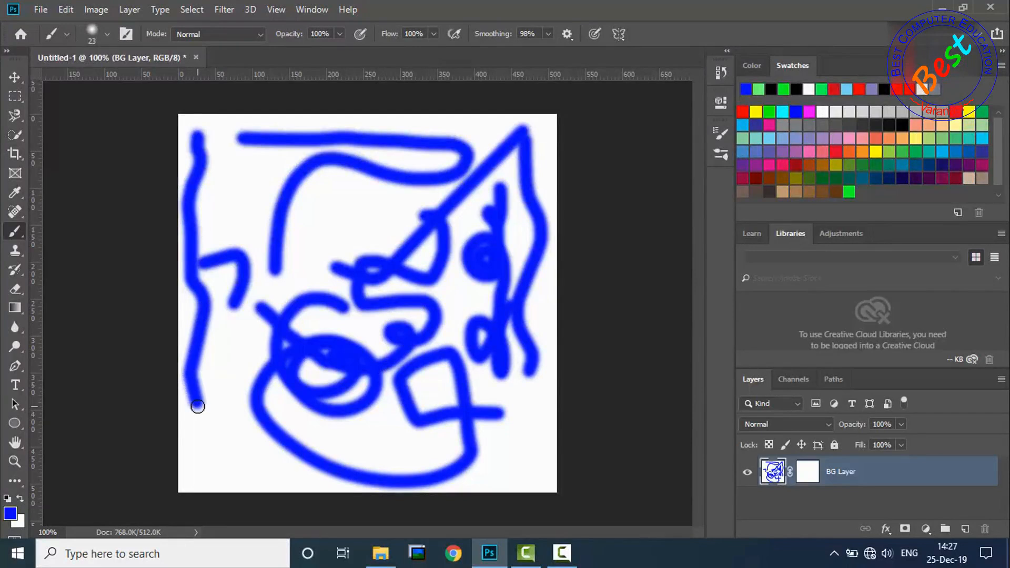
# Step: Enable Catch-up on Stroke End and clear all the blue strokes from the canvas
pyautogui.click(568, 33)
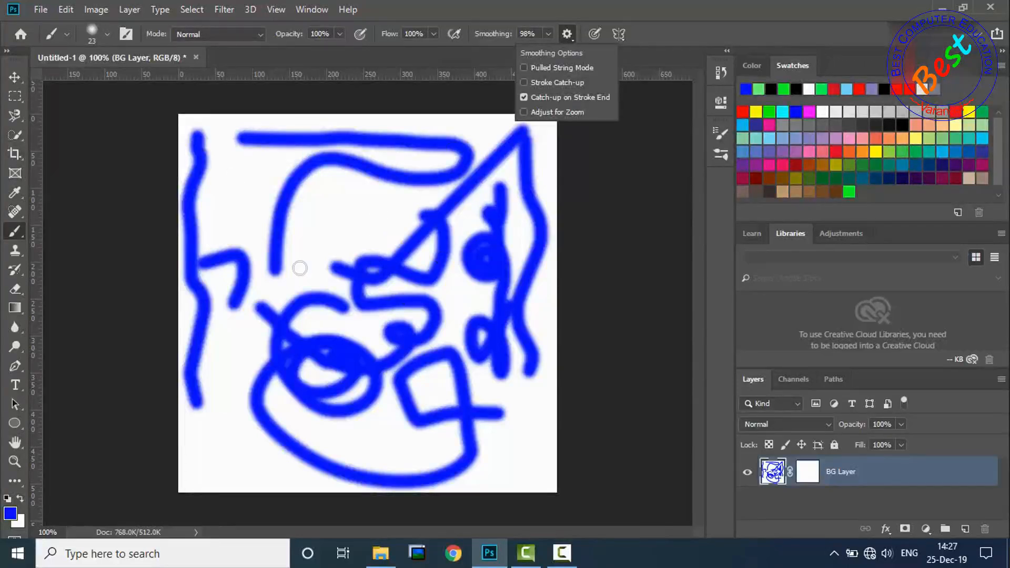
pyautogui.press('Delete')
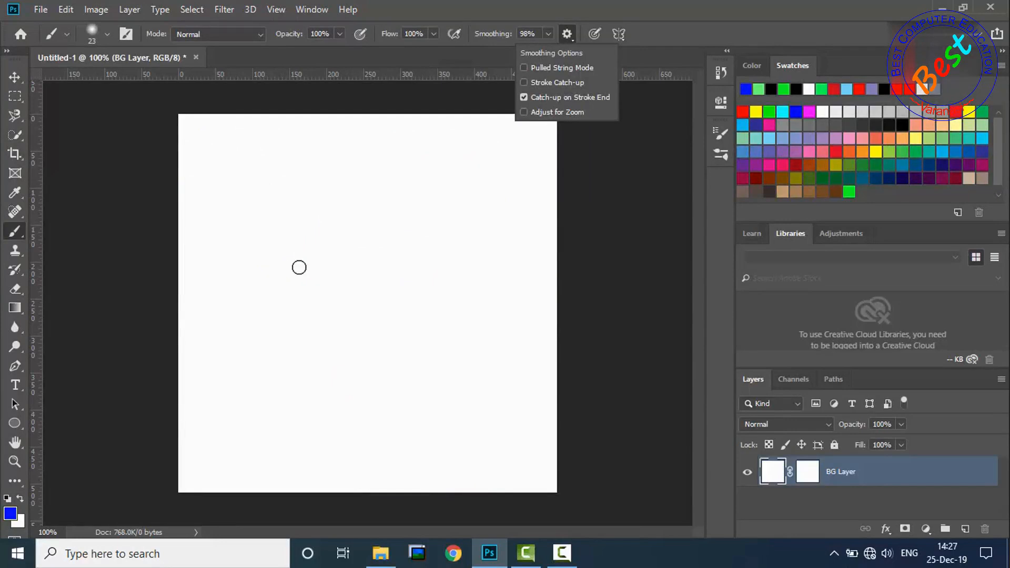
# Step: Undo a trial dab and paint a horizontal blue stroke about 180 px long near the canvas's upper-left corner
pyautogui.click(214, 128)
pyautogui.click(214, 128)
pyautogui.moveTo(218, 136); pyautogui.dragTo(225, 161)
pyautogui.hotkey('ctrl', 'z')
pyautogui.click(216, 138)
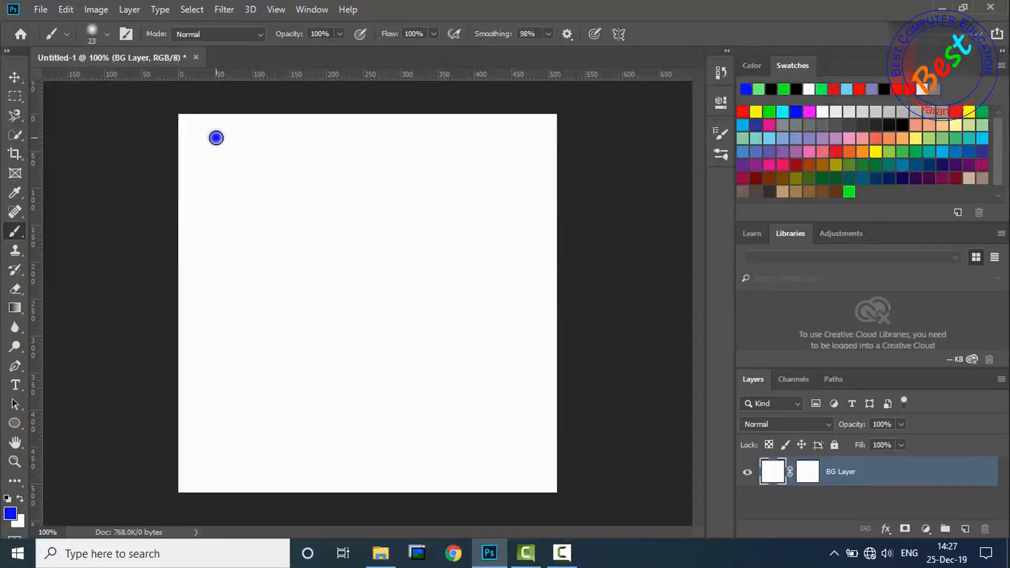
pyautogui.moveTo(216, 138); pyautogui.dragTo(348, 138)
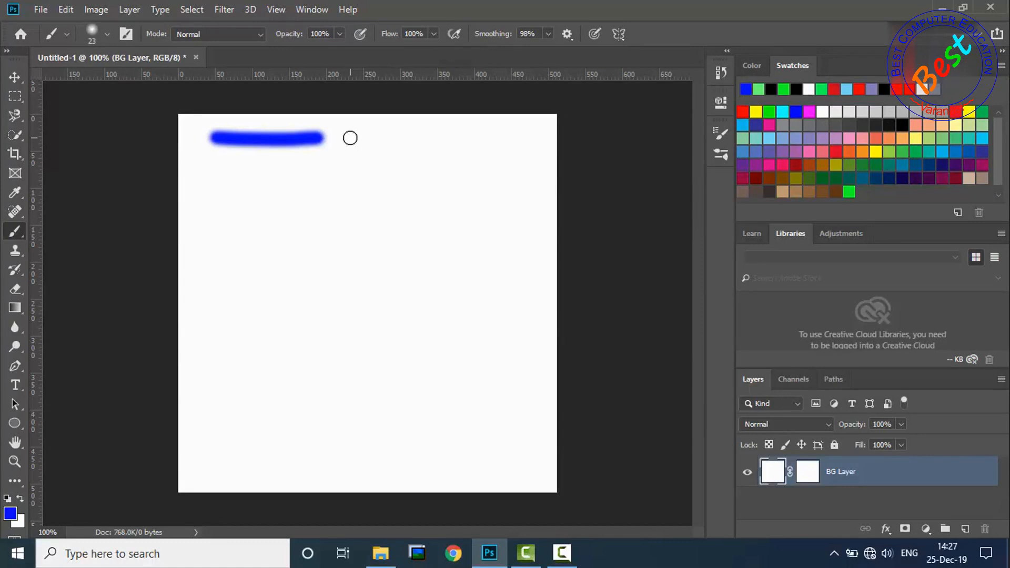
pyautogui.moveTo(349, 138); pyautogui.dragTo(350, 138)
# Step: Try a diagonal stroke in the middle of the canvas with Catch-up on Stroke End enabled, and undo it
pyautogui.click(566, 33)
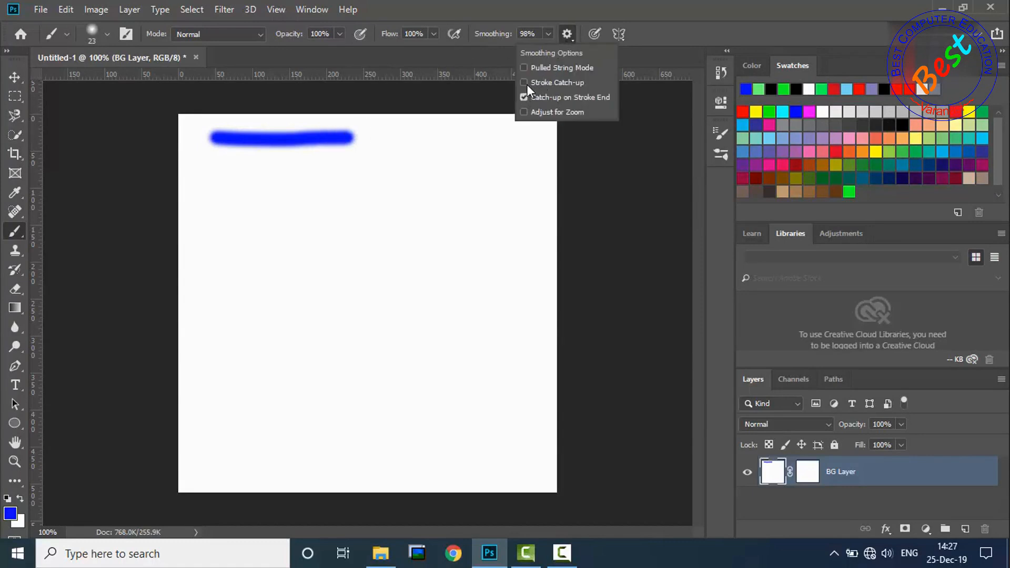
pyautogui.click(567, 33)
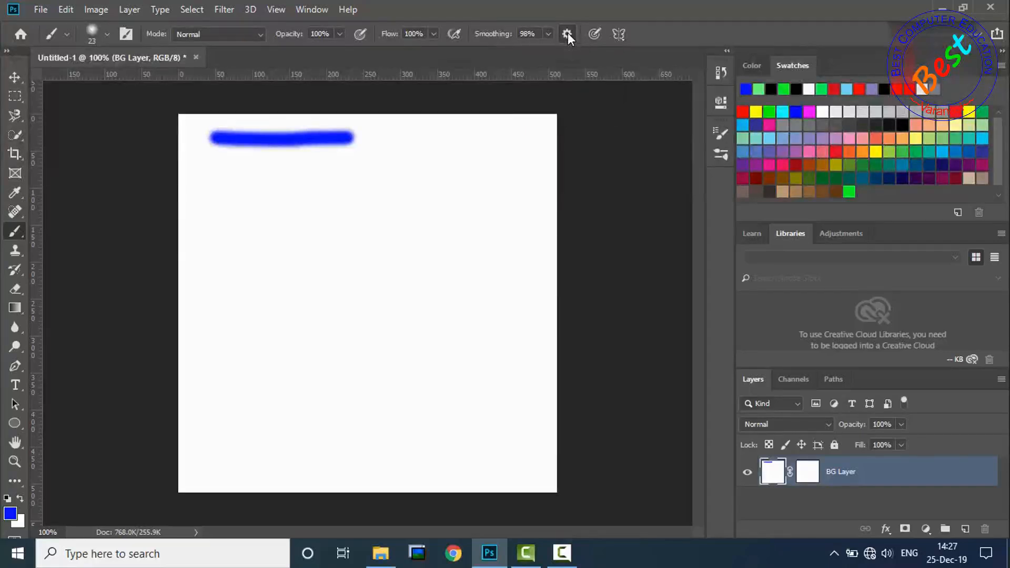
pyautogui.click(566, 34)
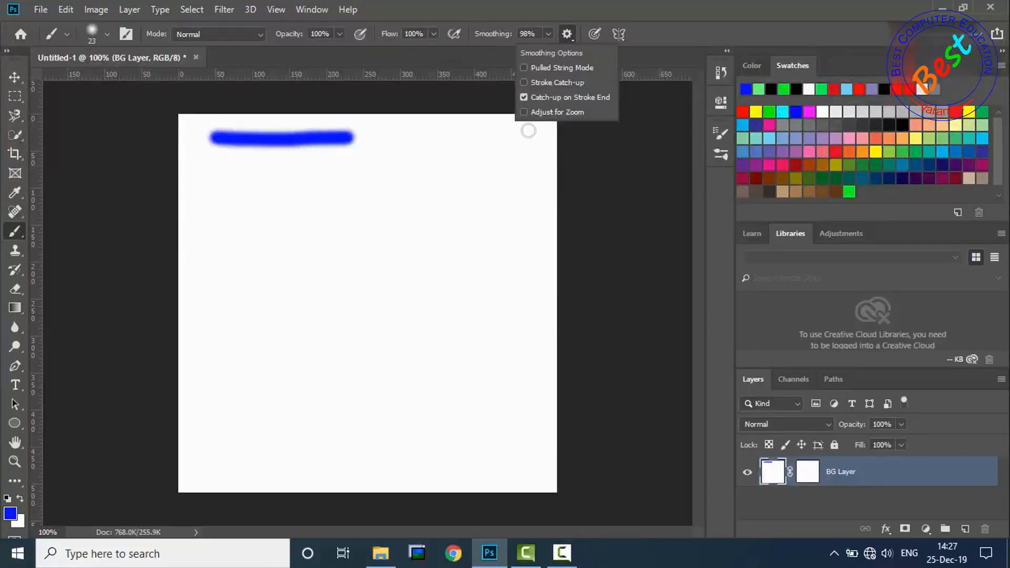
pyautogui.moveTo(267, 208)
pyautogui.mouseDown()
pyautogui.moveTo(355, 236)
pyautogui.moveTo(338, 205)
pyautogui.moveTo(401, 263)
pyautogui.moveTo(342, 247)
pyautogui.moveTo(258, 322)
pyautogui.moveTo(448, 285)
pyautogui.moveTo(368, 310)
pyautogui.mouseUp()
pyautogui.hotkey('ctrl', 'z')
# Step: Turn on Stroke Catch-up, set smoothing to 0%, and paint a looping blue stroke on the left half of the canvas
pyautogui.click(568, 34)
pyautogui.click(523, 86)
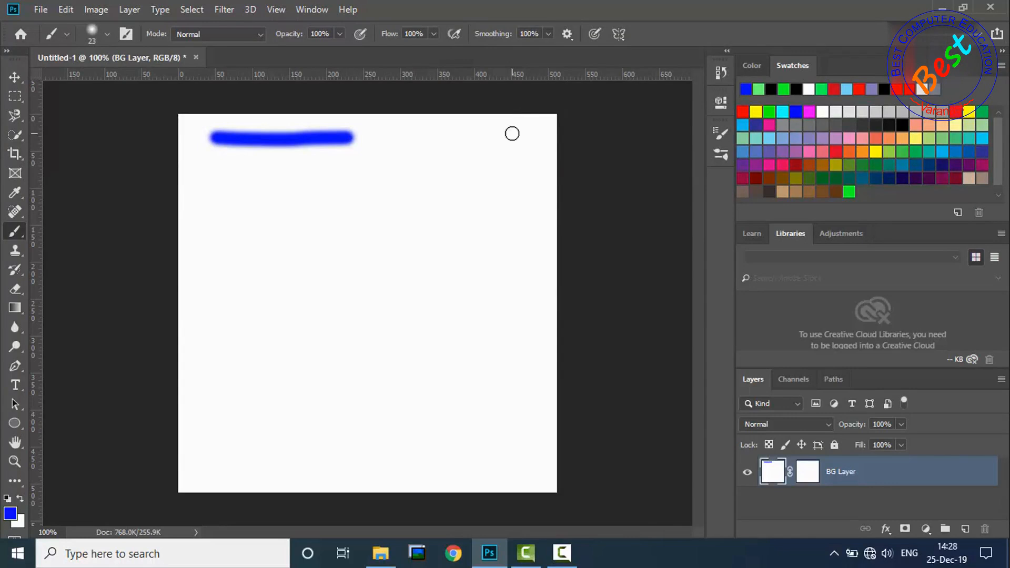
pyautogui.click(548, 34)
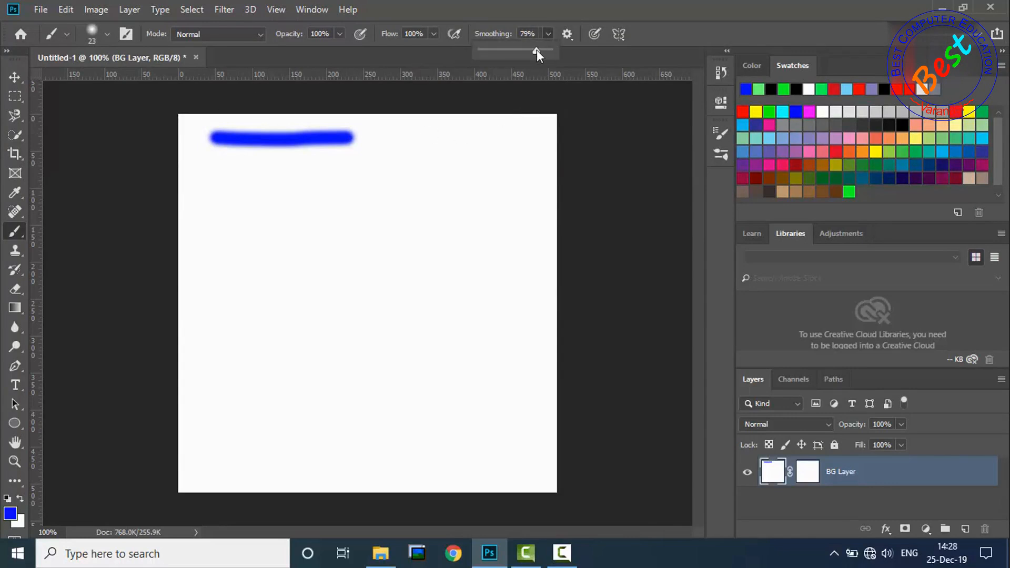
pyautogui.moveTo(494, 49); pyautogui.dragTo(465, 52)
pyautogui.click(16, 227)
pyautogui.click(208, 247)
pyautogui.moveTo(208, 248)
pyautogui.mouseDown()
pyautogui.moveTo(265, 241)
pyautogui.moveTo(270, 228)
pyautogui.moveTo(256, 212)
pyautogui.moveTo(230, 232)
pyautogui.moveTo(232, 255)
pyautogui.moveTo(264, 285)
pyautogui.moveTo(261, 337)
pyautogui.moveTo(224, 338)
pyautogui.moveTo(200, 318)
pyautogui.moveTo(238, 311)
pyautogui.moveTo(288, 362)
pyautogui.mouseUp()
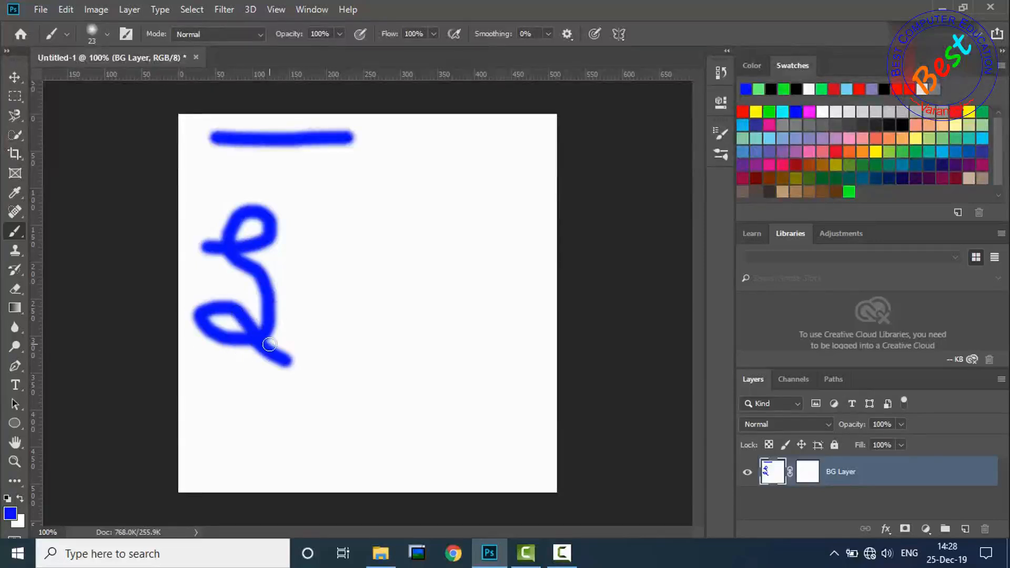
# Step: Add a blue dot near the canvas's top, set smoothing to 100%, and paint a matching looping stroke beside the first
pyautogui.click(394, 135)
pyautogui.click(548, 34)
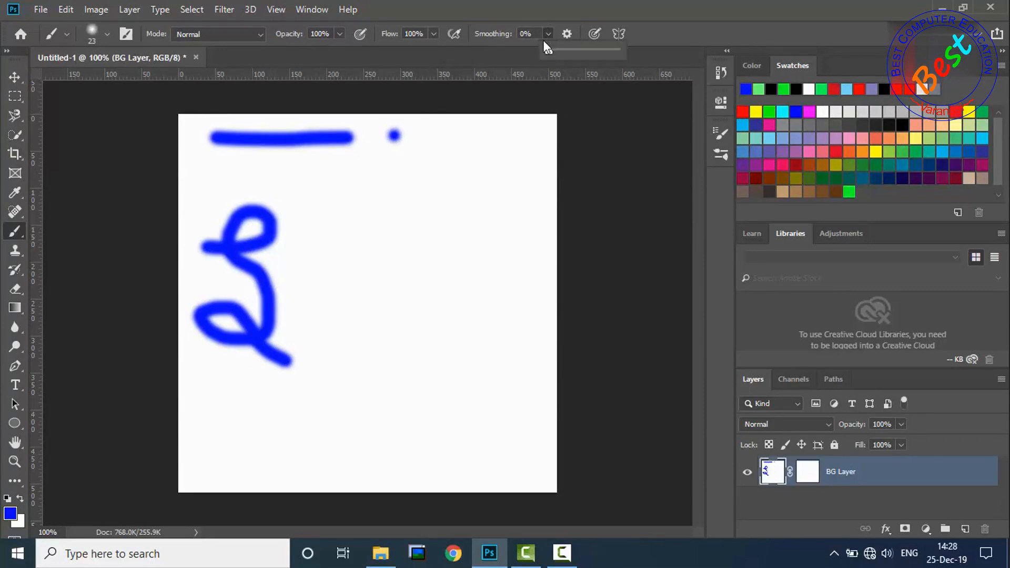
pyautogui.moveTo(552, 53); pyautogui.dragTo(622, 49)
pyautogui.moveTo(348, 239)
pyautogui.mouseDown()
pyautogui.moveTo(419, 233)
pyautogui.moveTo(422, 218)
pyautogui.moveTo(386, 201)
pyautogui.moveTo(369, 226)
pyautogui.moveTo(408, 305)
pyautogui.moveTo(394, 367)
pyautogui.moveTo(343, 363)
pyautogui.moveTo(326, 342)
pyautogui.moveTo(327, 327)
pyautogui.moveTo(391, 299)
pyautogui.moveTo(464, 375)
pyautogui.mouseUp()
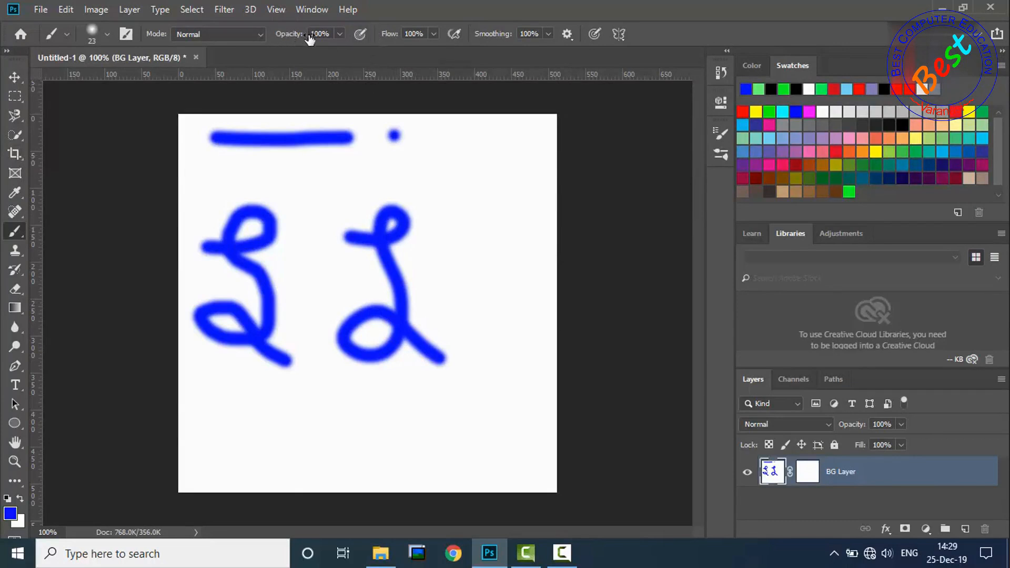
# Step: Enable pen pressure for both brush opacity and size, and paint a short vertical blue stroke in the canvas's upper right
pyautogui.click(360, 34)
pyautogui.click(360, 34)
pyautogui.click(361, 34)
pyautogui.click(596, 33)
pyautogui.click(468, 154)
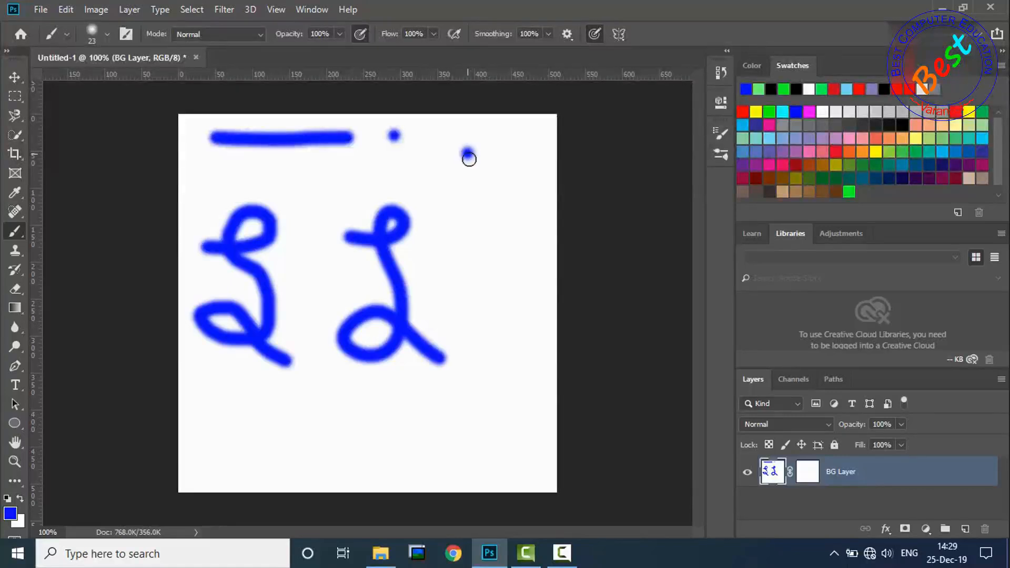
pyautogui.moveTo(470, 170); pyautogui.dragTo(474, 230)
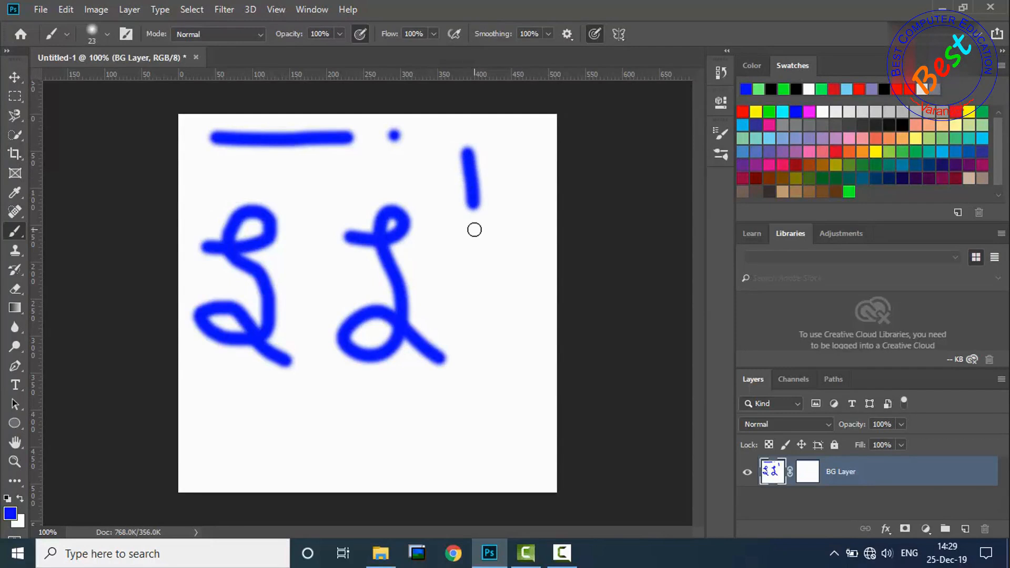